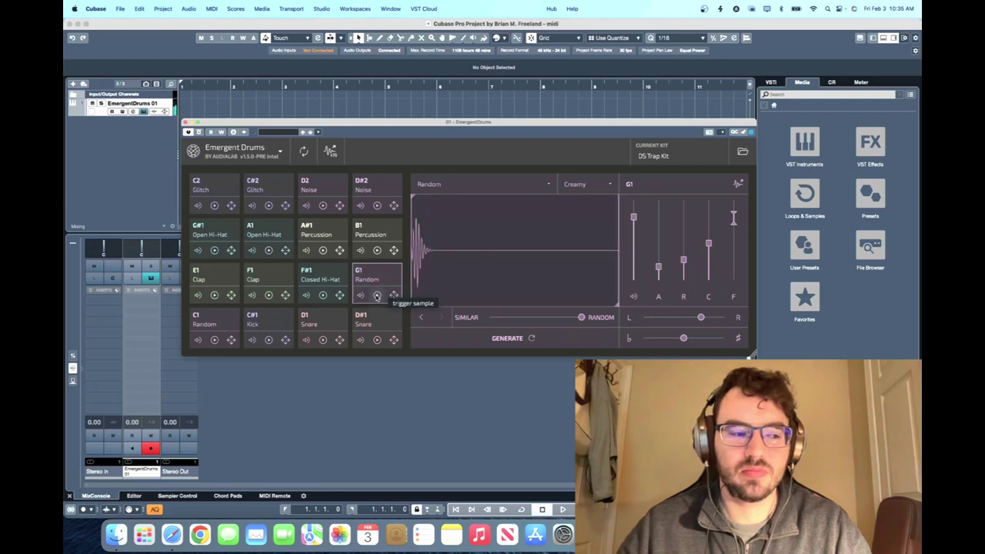
# Step: Play the G1 pad's sample, generate two new fully random samples for it and audition each one
pyautogui.click(376, 296)
pyautogui.click(376, 296)
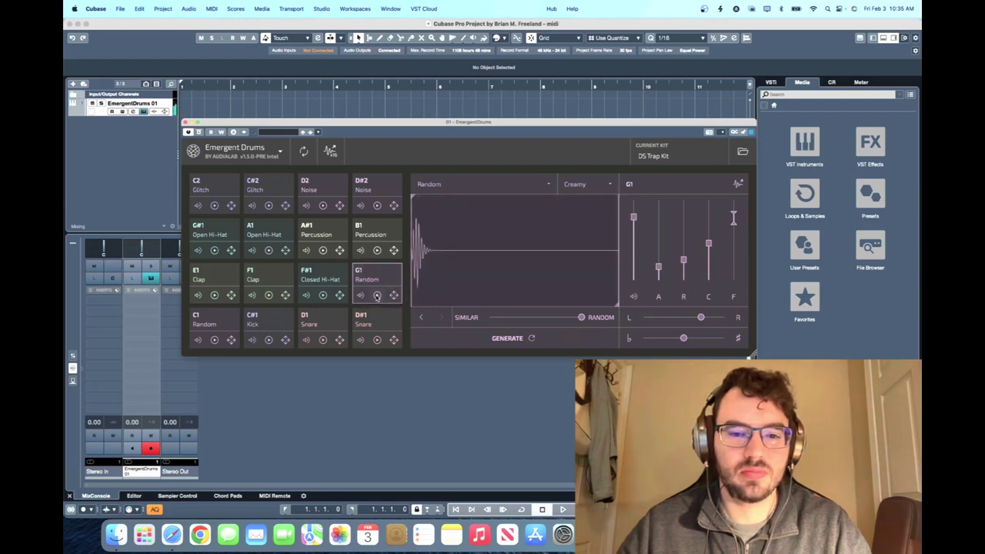
pyautogui.click(530, 341)
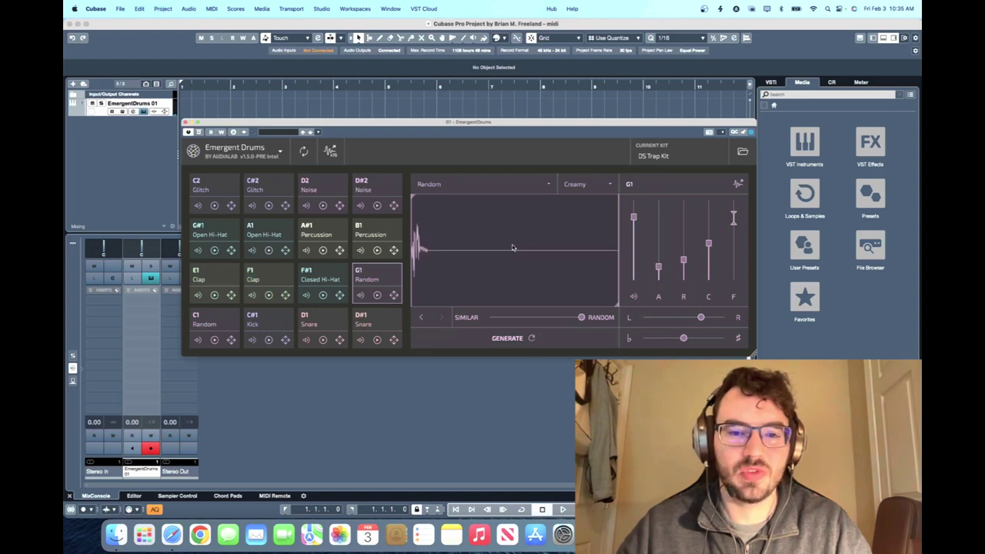
pyautogui.click(378, 296)
pyautogui.click(531, 339)
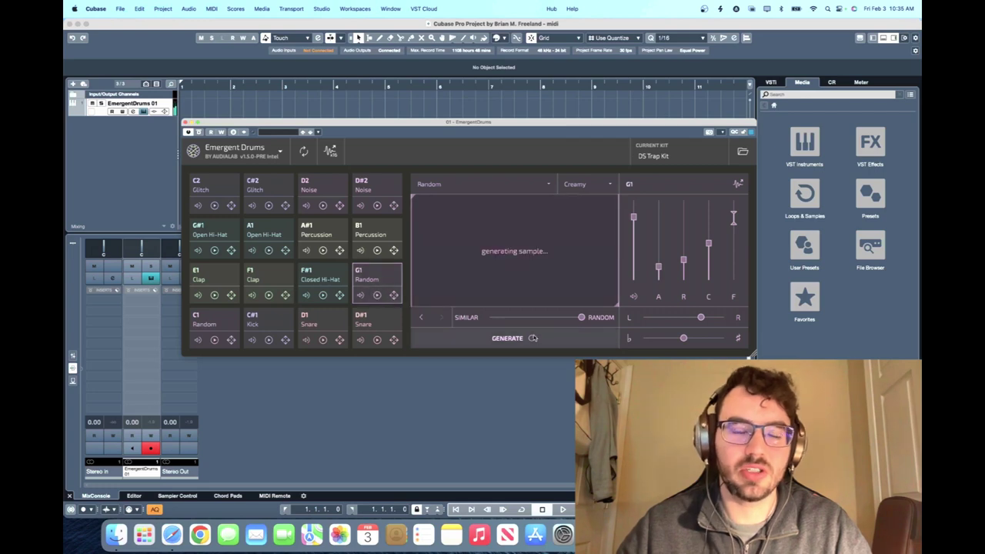
pyautogui.click(376, 297)
pyautogui.click(377, 297)
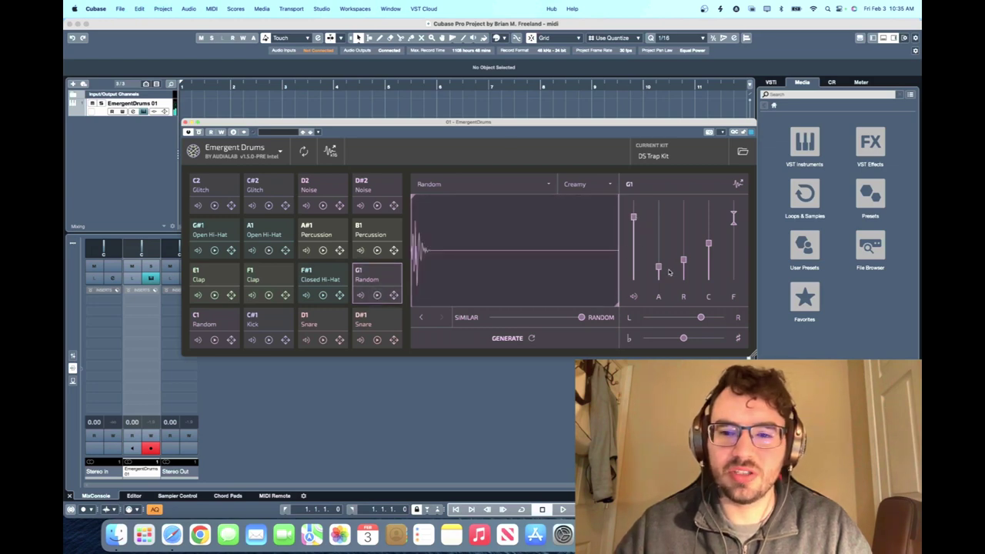
# Step: Lengthen the G1 pad's attack time, play the sample, and shorten the attack to slightly above its original setting
pyautogui.moveTo(661, 271); pyautogui.dragTo(659, 250)
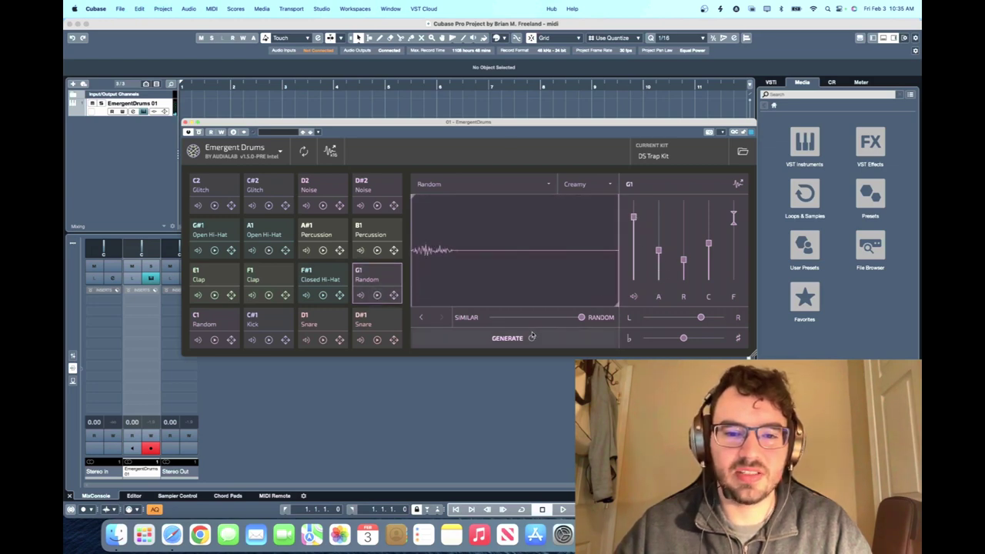
pyautogui.click(423, 252)
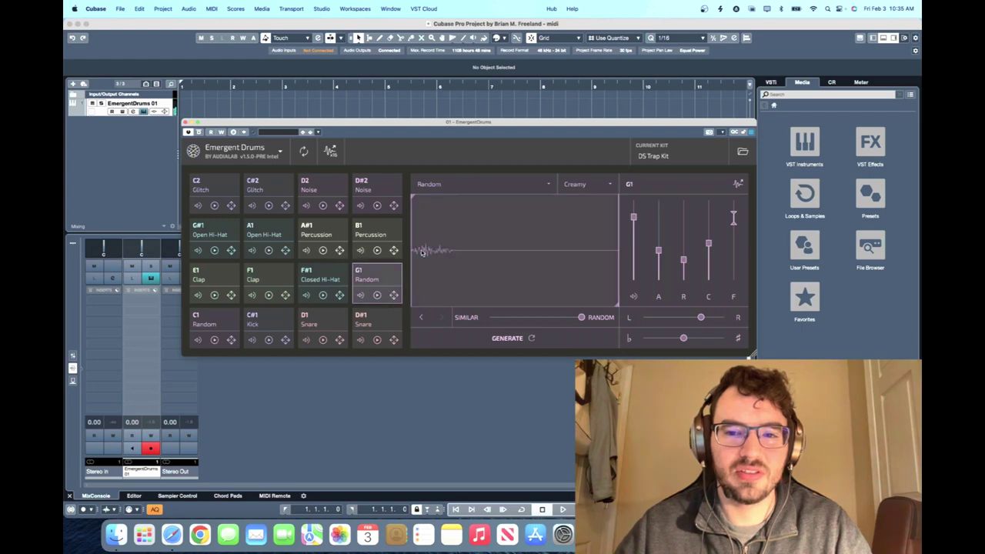
pyautogui.click(423, 252)
pyautogui.moveTo(654, 252)
pyautogui.mouseDown()
pyautogui.moveTo(658, 274)
pyautogui.moveTo(658, 265)
pyautogui.mouseUp()
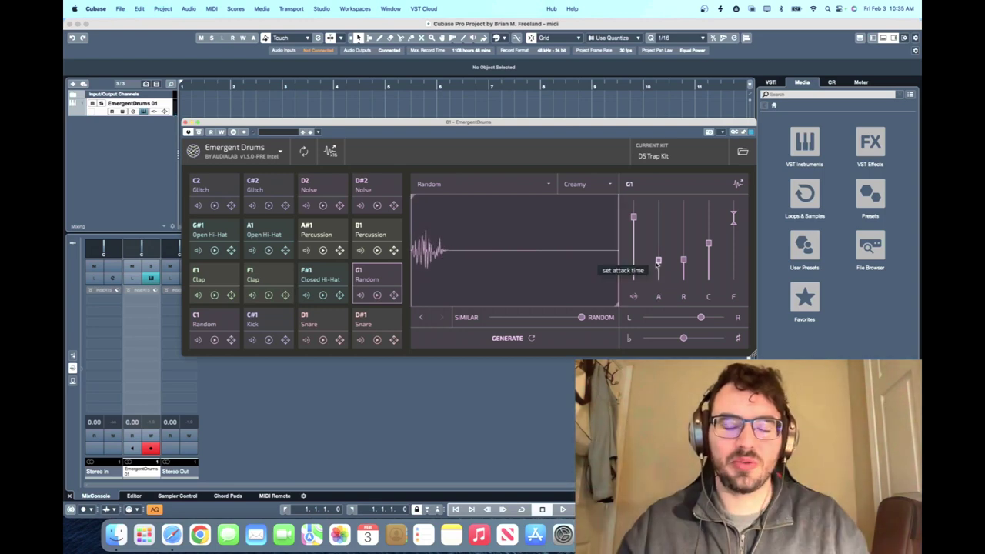
pyautogui.moveTo(658, 262); pyautogui.dragTo(657, 264)
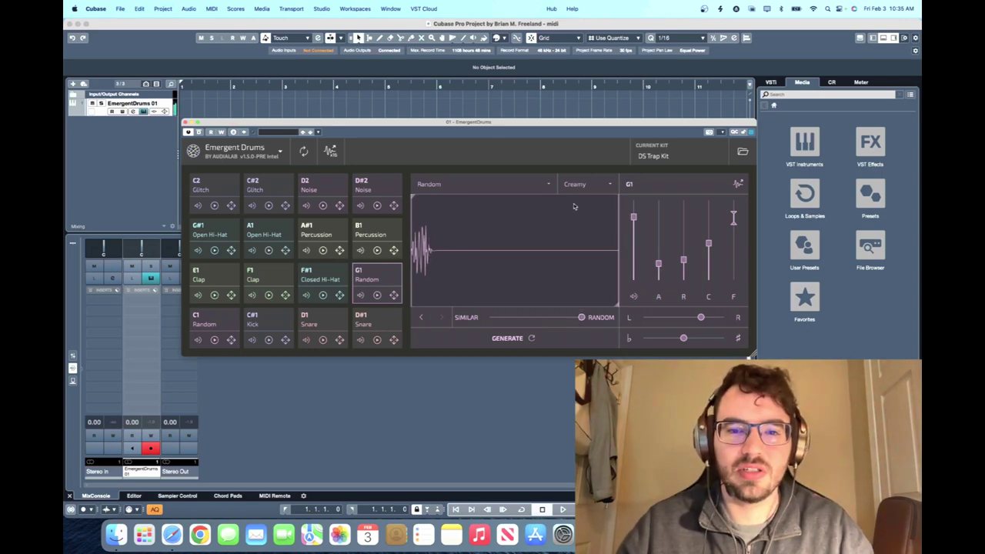
# Step: Try the Crunchy model on the G1 pad and play its sample
pyautogui.click(610, 184)
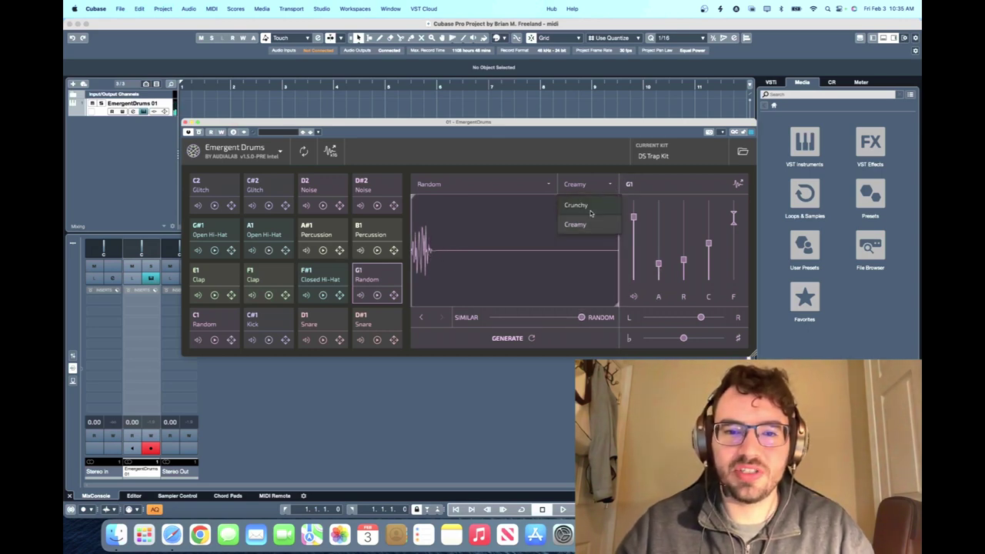
pyautogui.click(590, 209)
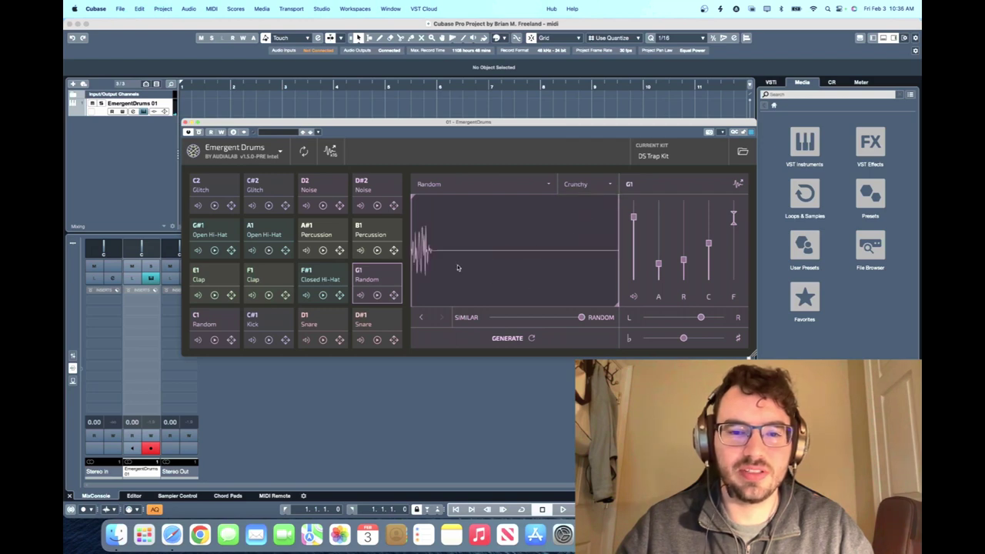
pyautogui.click(430, 253)
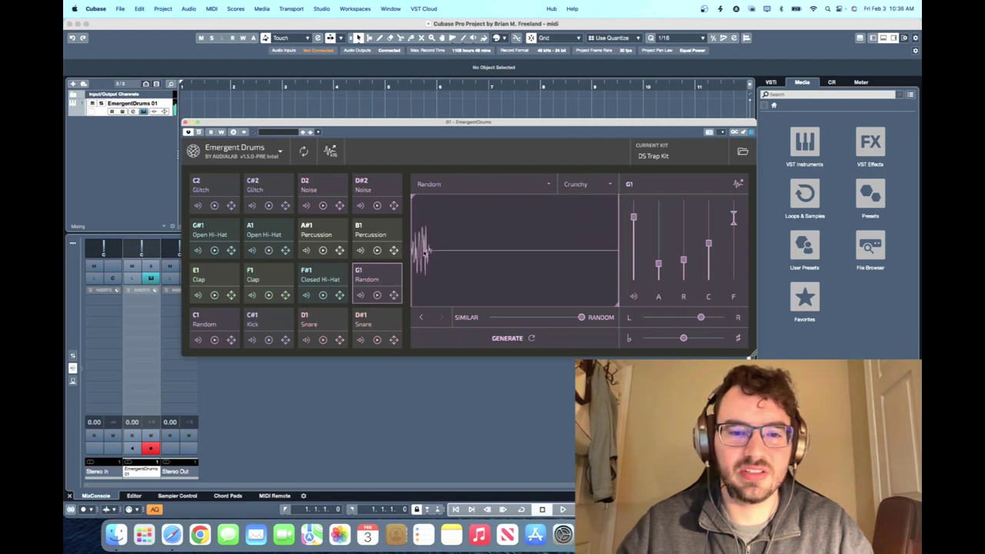
# Step: Return the G1 pad to the Creamy model and play its sample several times
pyautogui.press('super+z')
pyautogui.click(425, 255)
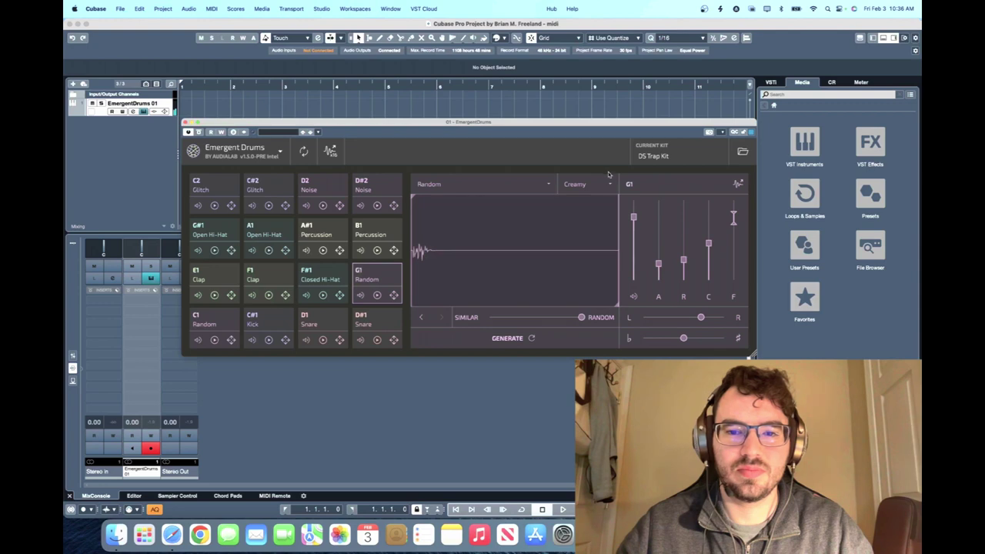
pyautogui.click(468, 257)
pyautogui.click(467, 257)
pyautogui.click(468, 257)
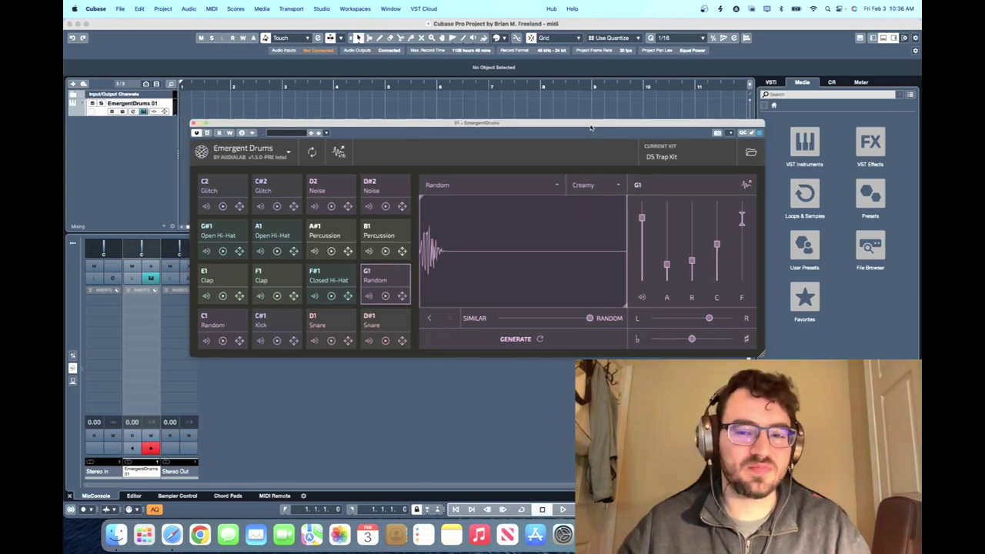
# Step: Keep DS Trap Kit as the current kit and generate a Random sample with the Creamy model on the A1 pad
pyautogui.click(662, 156)
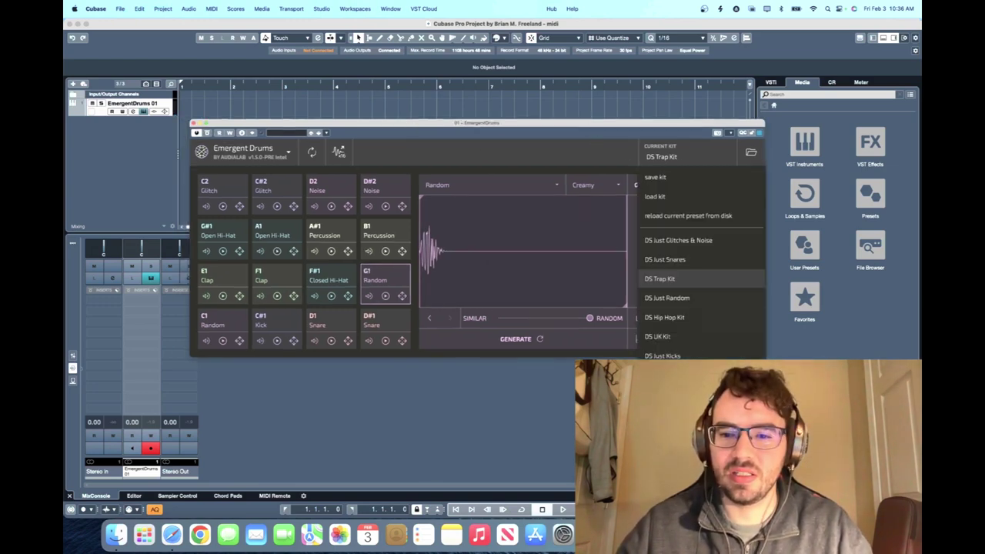
pyautogui.click(660, 279)
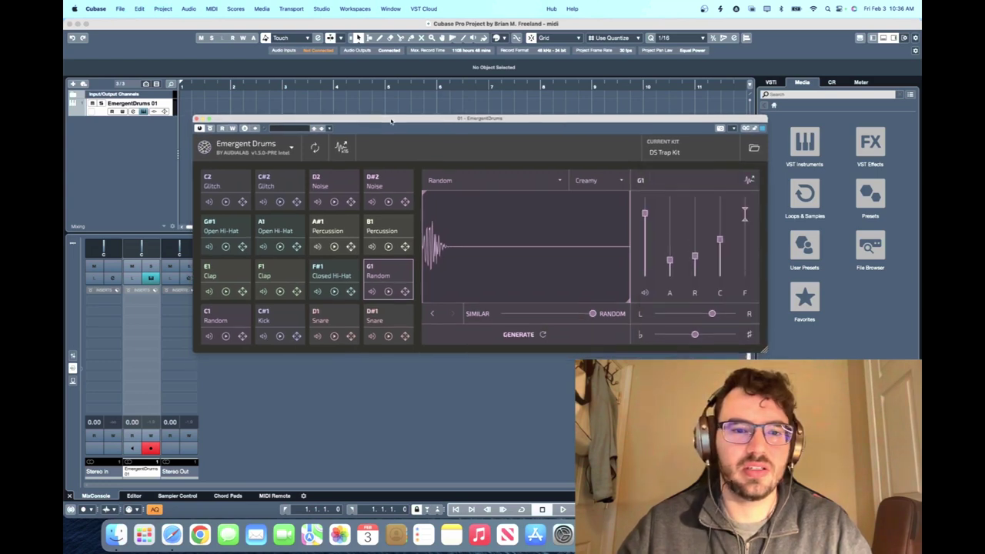
pyautogui.click(536, 343)
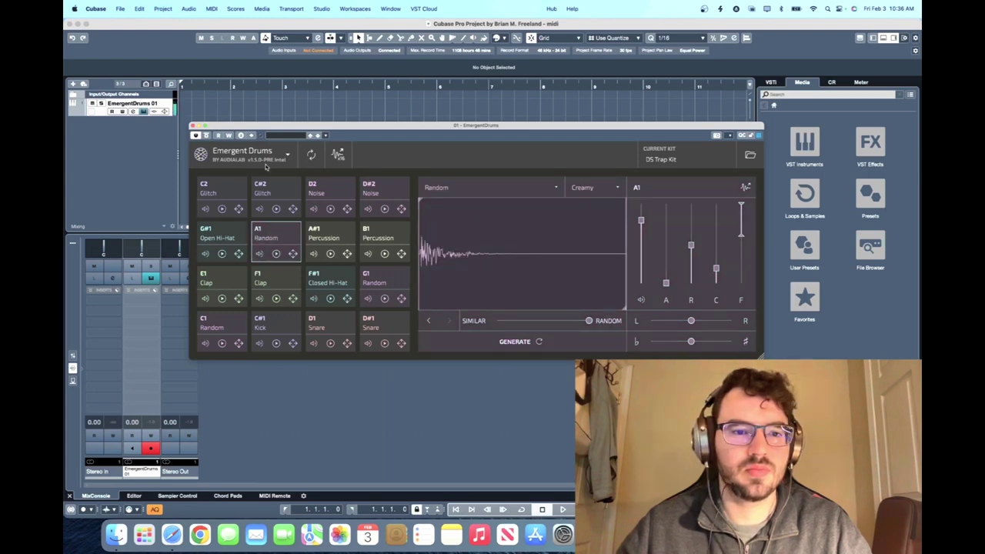
# Step: Regenerate the samples of all drum pads and play the A1 pad's new sample
pyautogui.click(310, 156)
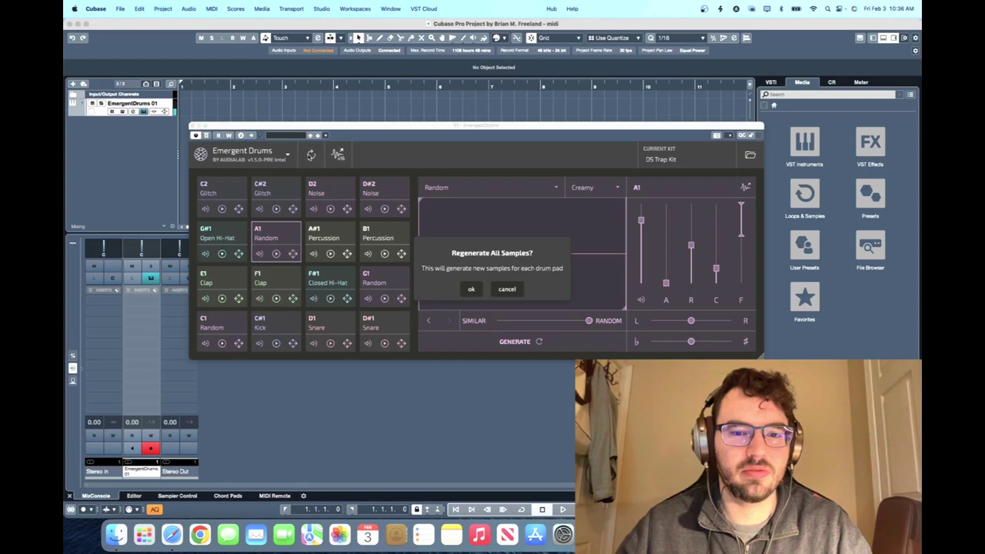
pyautogui.click(472, 290)
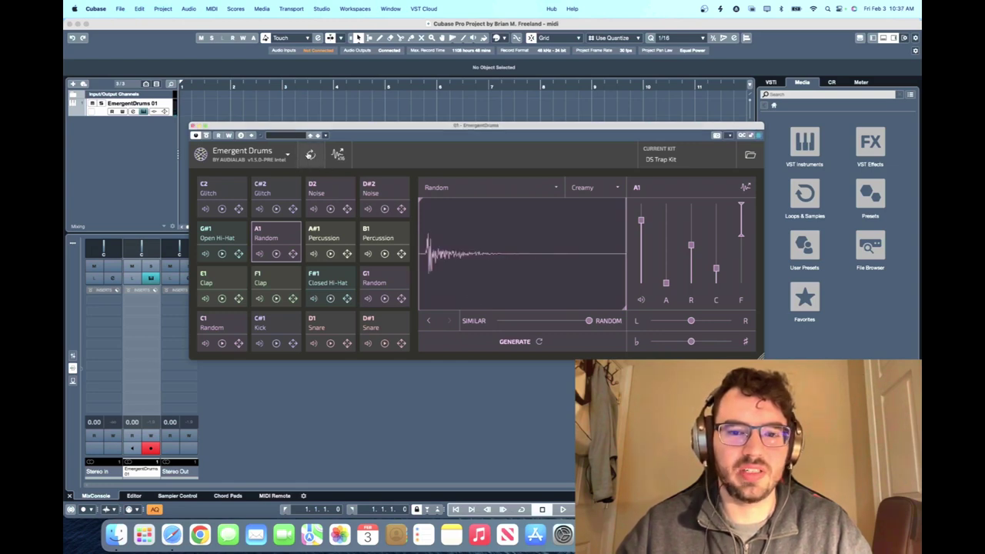
pyautogui.click(448, 257)
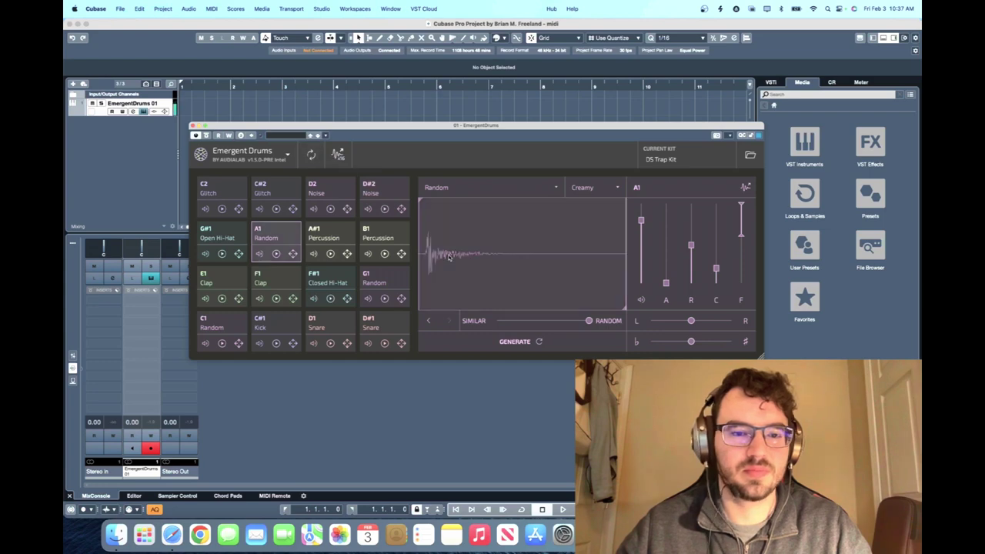
# Step: Select the C1 pad and switch its Random sample to the Creamy model
pyautogui.click(205, 332)
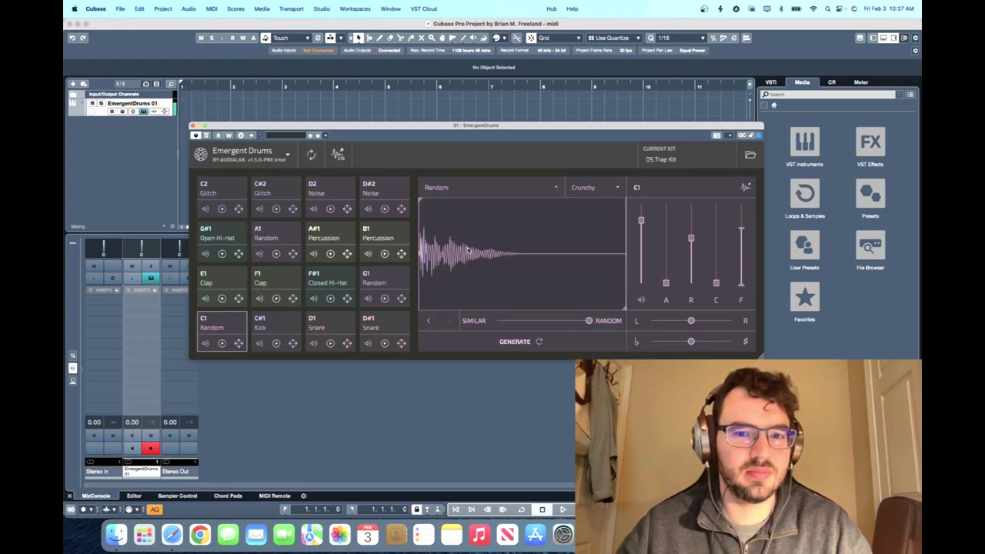
pyautogui.click(617, 187)
pyautogui.click(584, 228)
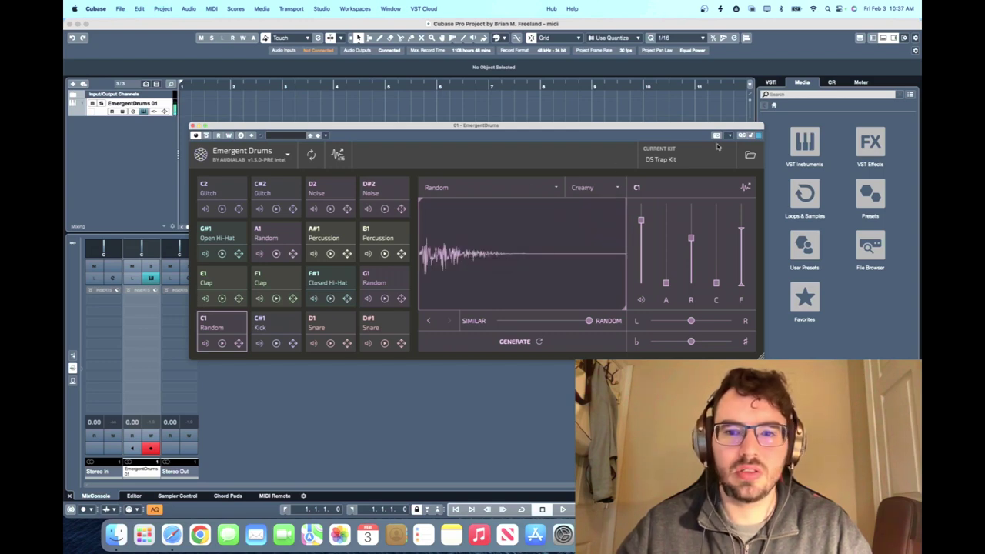
# Step: Load the DS Hip Hop Kit and play the C1 kick sample several times
pyautogui.click(666, 160)
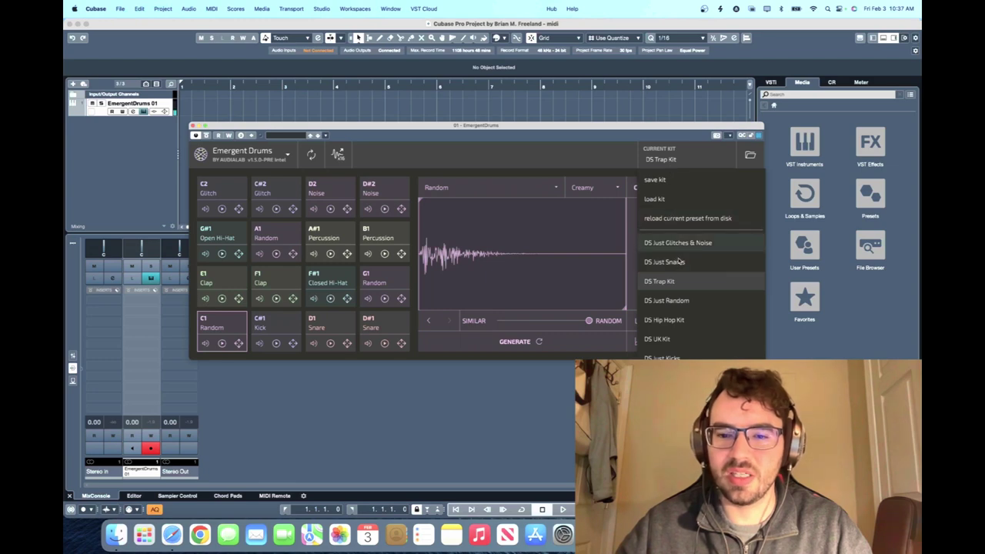
pyautogui.click(663, 319)
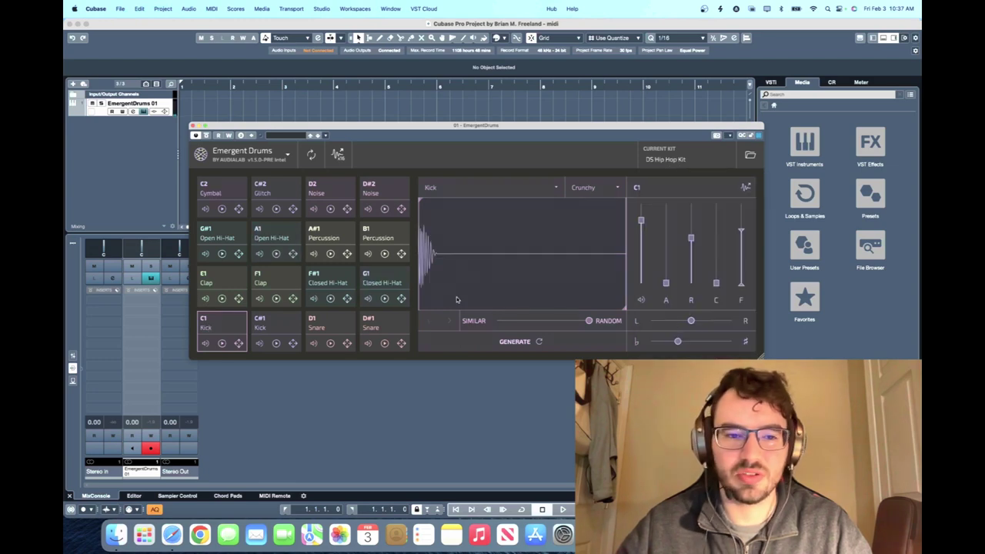
pyautogui.click(429, 257)
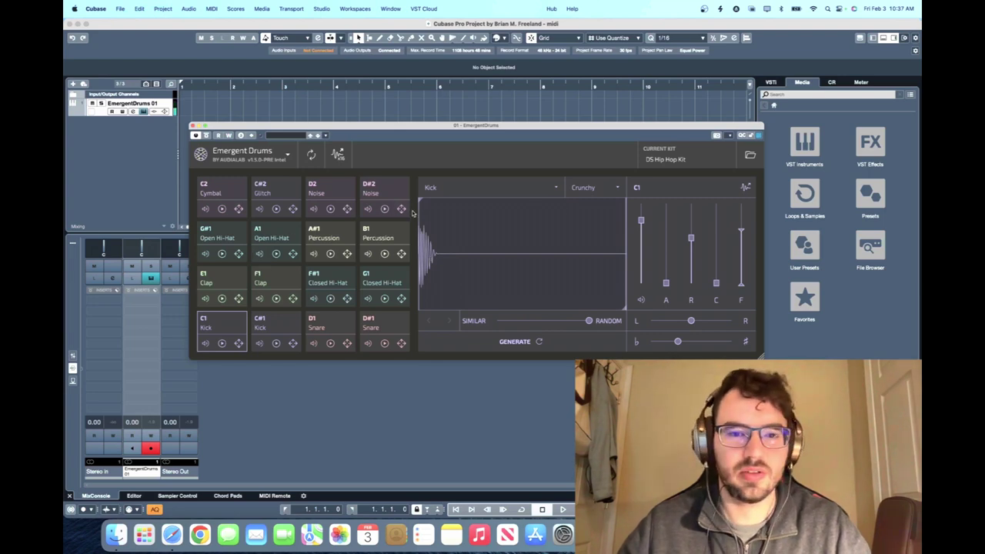
pyautogui.click(429, 257)
pyautogui.click(430, 256)
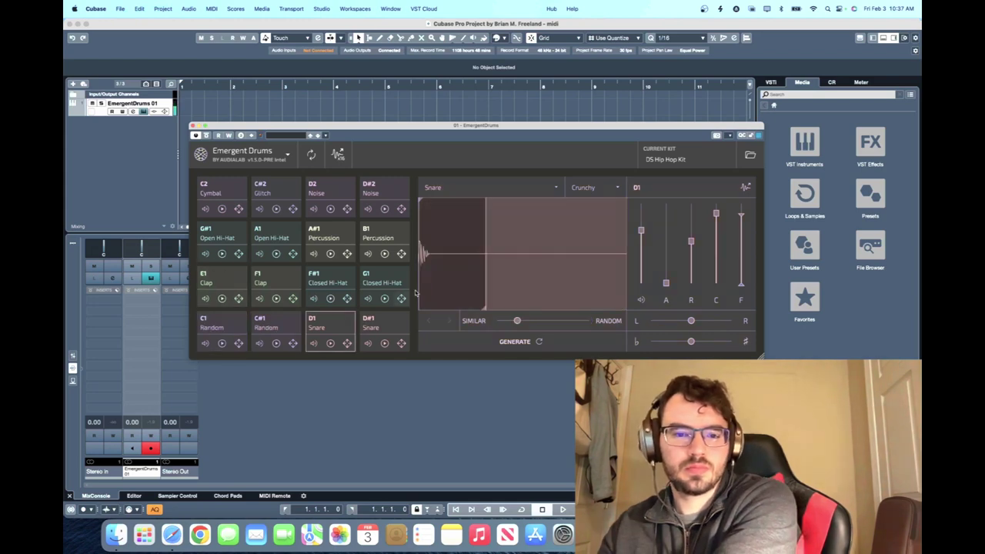
# Step: Switch the D1 pad to a Random sample with the Creamy model and load the DS Just Snares kit
pyautogui.click(608, 188)
pyautogui.click(585, 227)
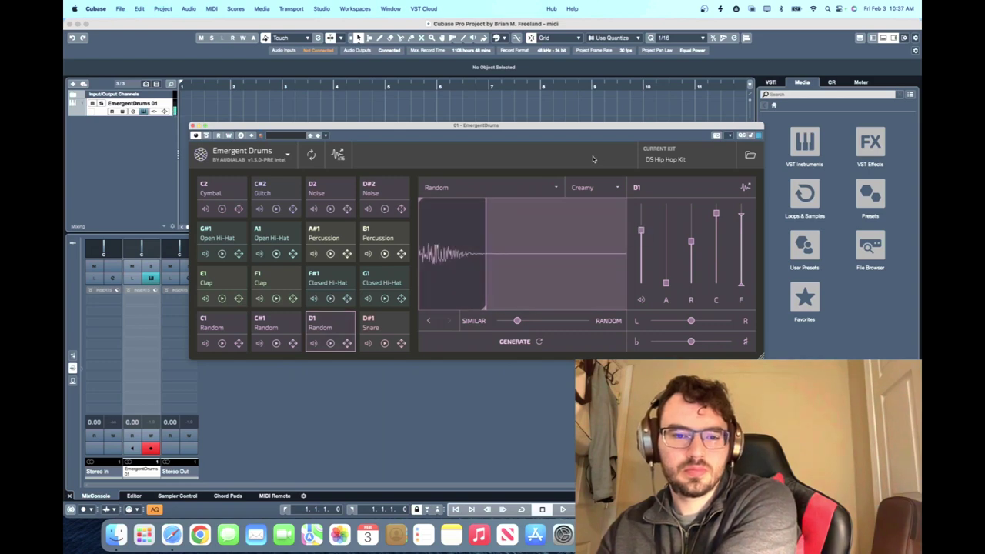
pyautogui.click(663, 157)
pyautogui.click(677, 271)
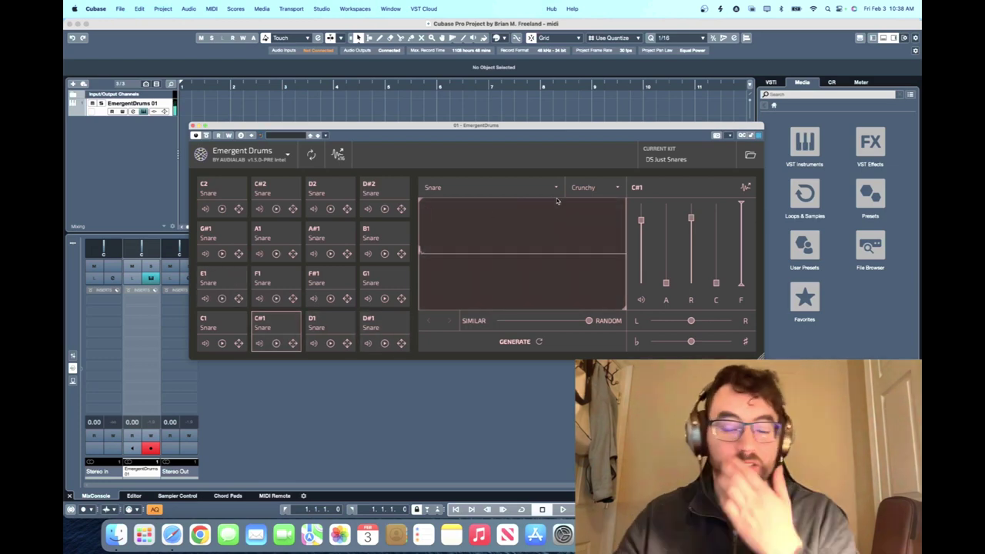
# Step: Load the DS Glitch Perc Kit and play the C1 kick sample
pyautogui.click(695, 161)
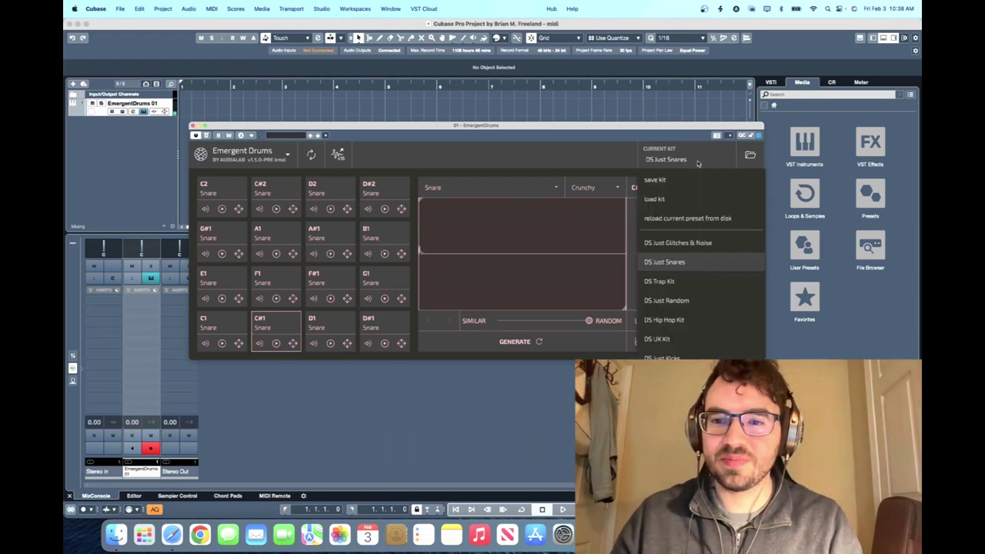
pyautogui.click(696, 281)
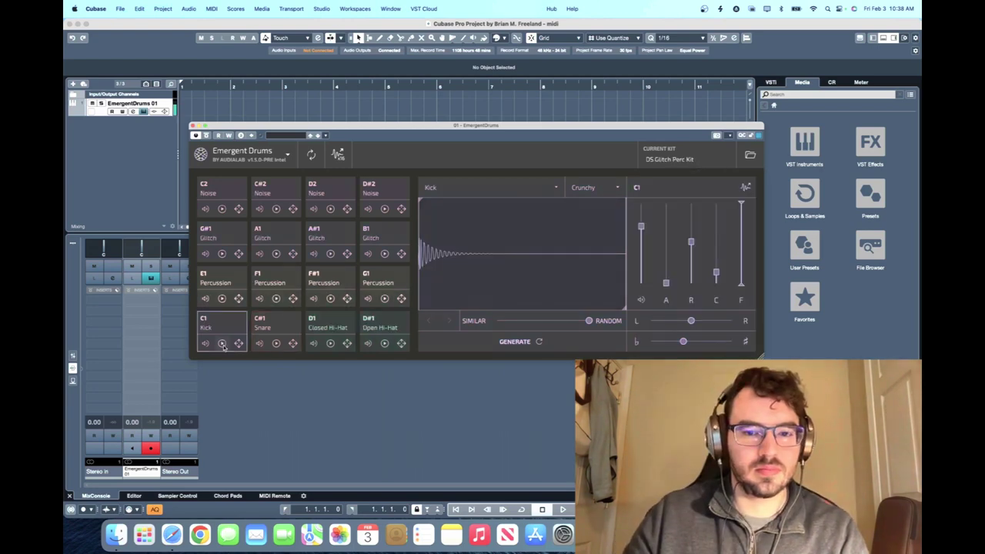
pyautogui.click(223, 344)
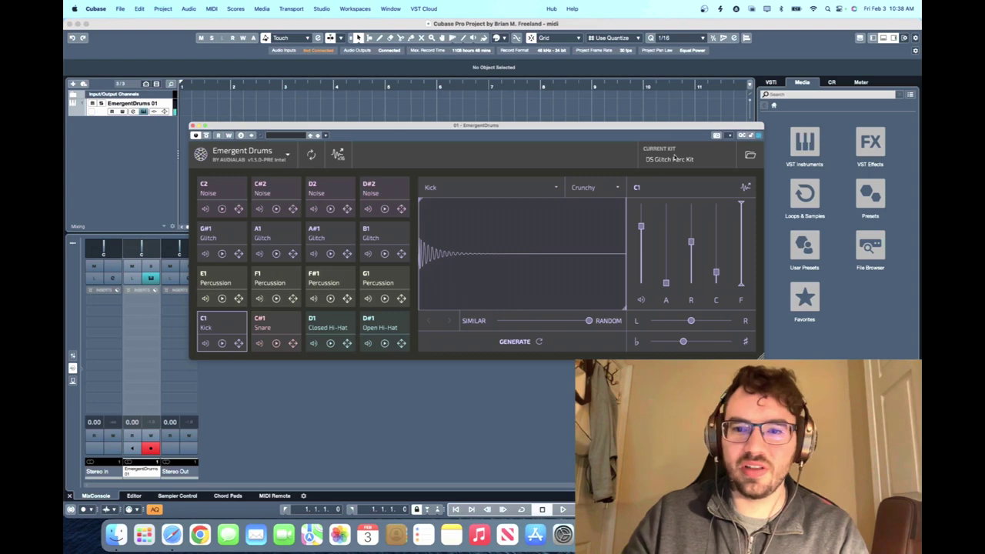
# Step: Switch the C1 pad to a Random sample with the Creamy model and audition it
pyautogui.click(617, 189)
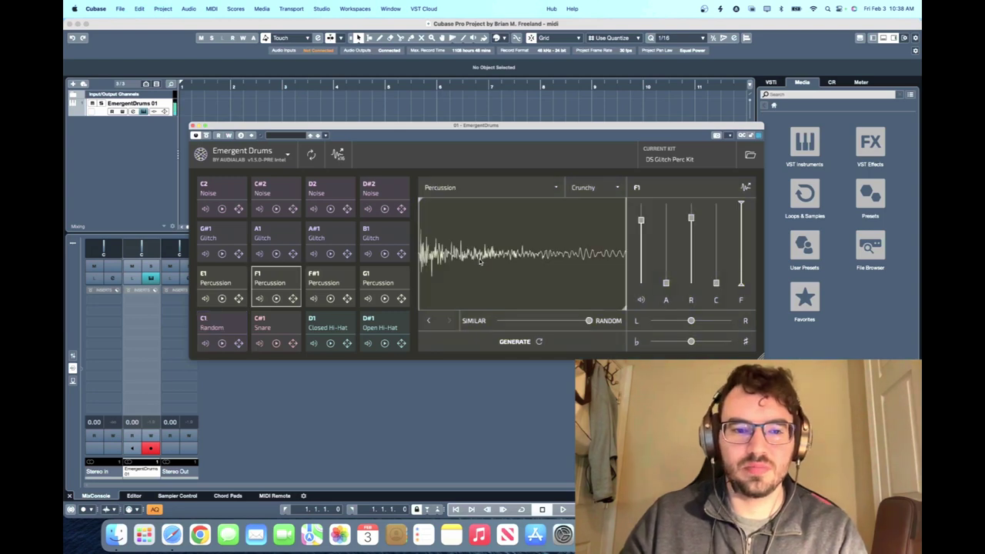
pyautogui.click(236, 333)
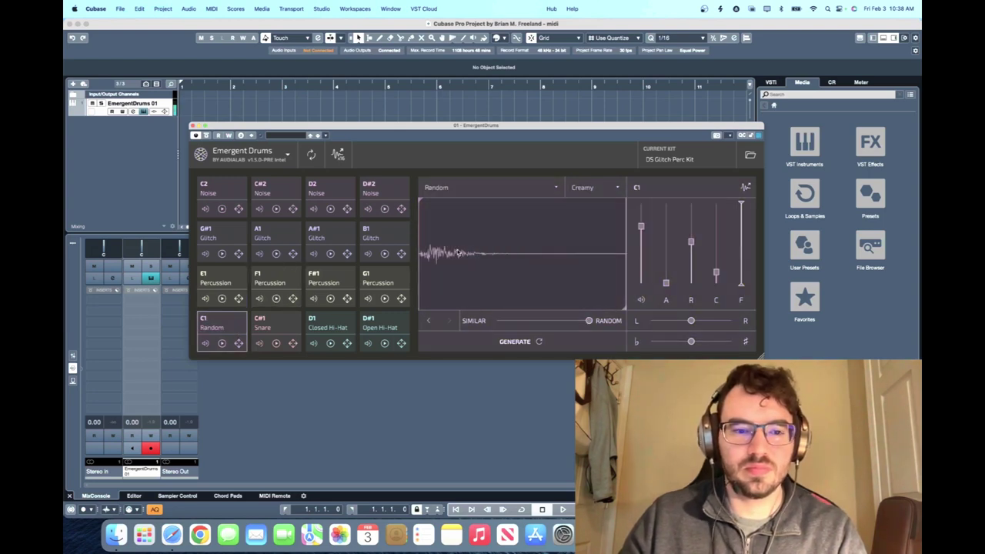
# Step: Switch the E1 pad to a Random sample with the Creamy model and play it repeatedly
pyautogui.click(220, 282)
pyautogui.click(469, 263)
pyautogui.click(469, 262)
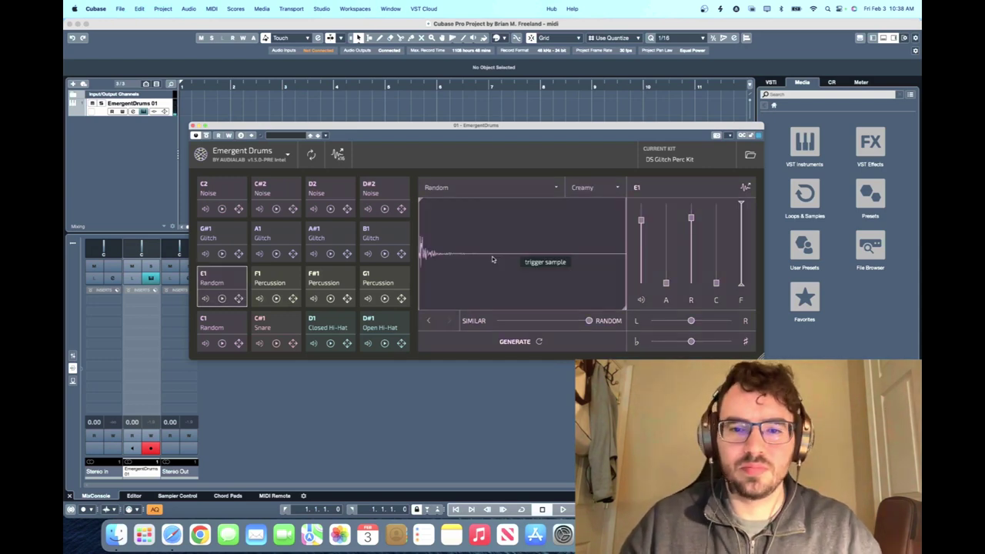
pyautogui.click(484, 258)
pyautogui.click(484, 258)
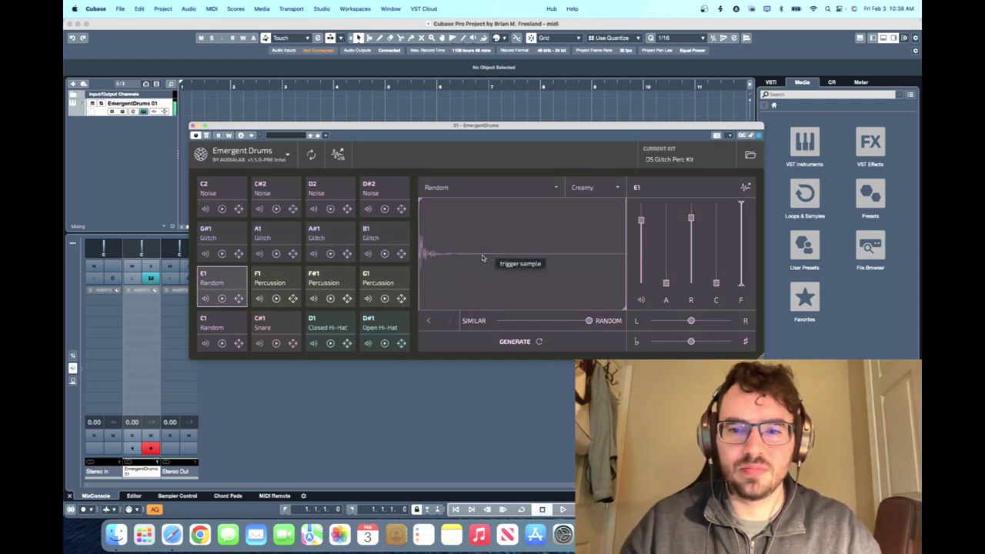
pyautogui.click(483, 258)
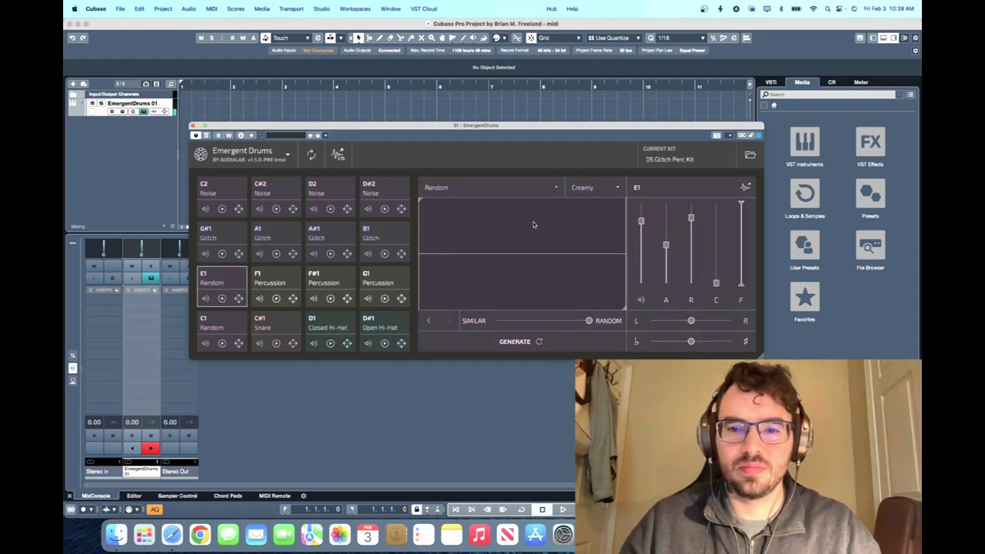
# Step: Play the E1 sample while lowering its attack to the minimum and raising its release to the maximum
pyautogui.click(522, 247)
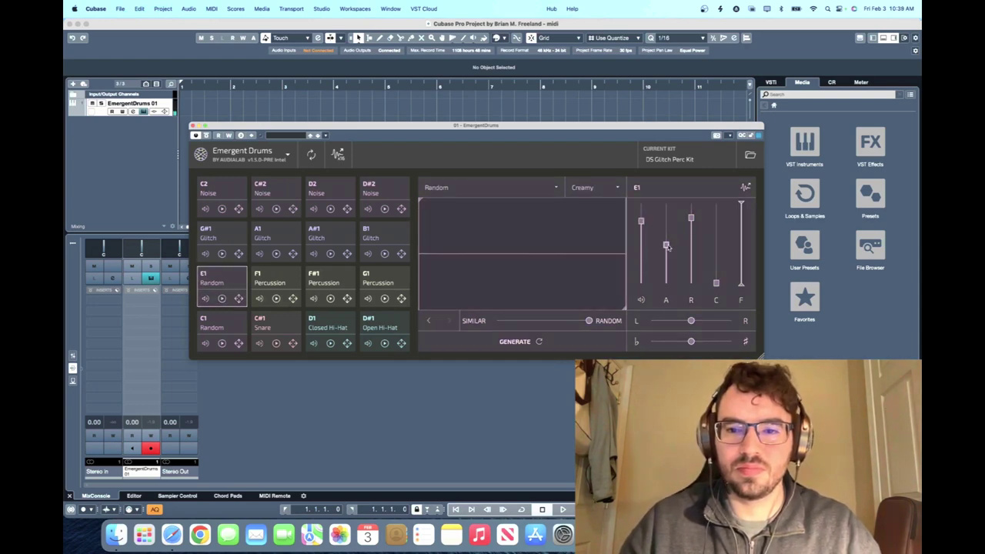
pyautogui.moveTo(666, 245); pyautogui.dragTo(666, 283)
pyautogui.click(538, 262)
pyautogui.moveTo(691, 217)
pyautogui.mouseDown()
pyautogui.moveTo(691, 252)
pyautogui.moveTo(690, 204)
pyautogui.mouseUp()
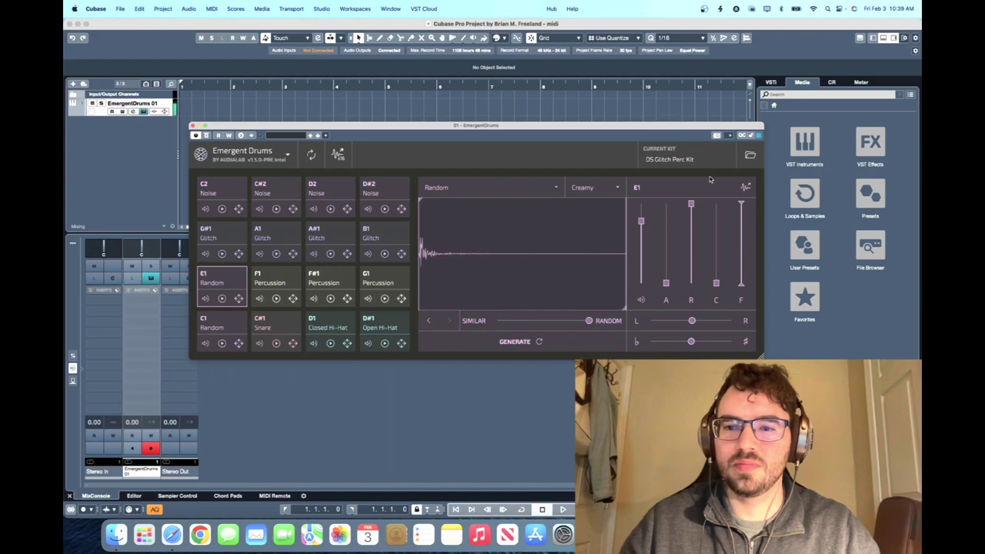
# Step: Load the DS Just Kicks kit and play the E1 kick sample
pyautogui.click(671, 160)
pyautogui.click(661, 356)
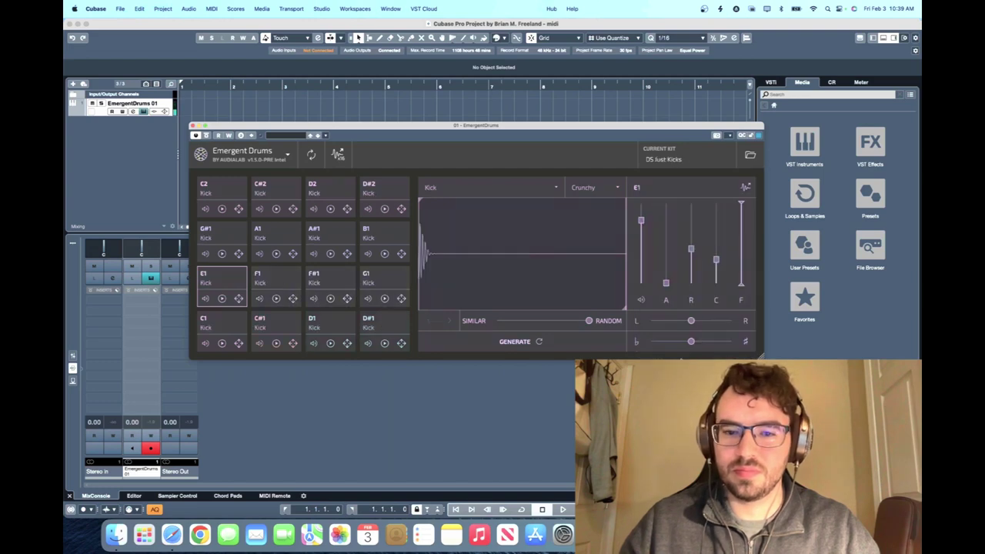
pyautogui.click(430, 251)
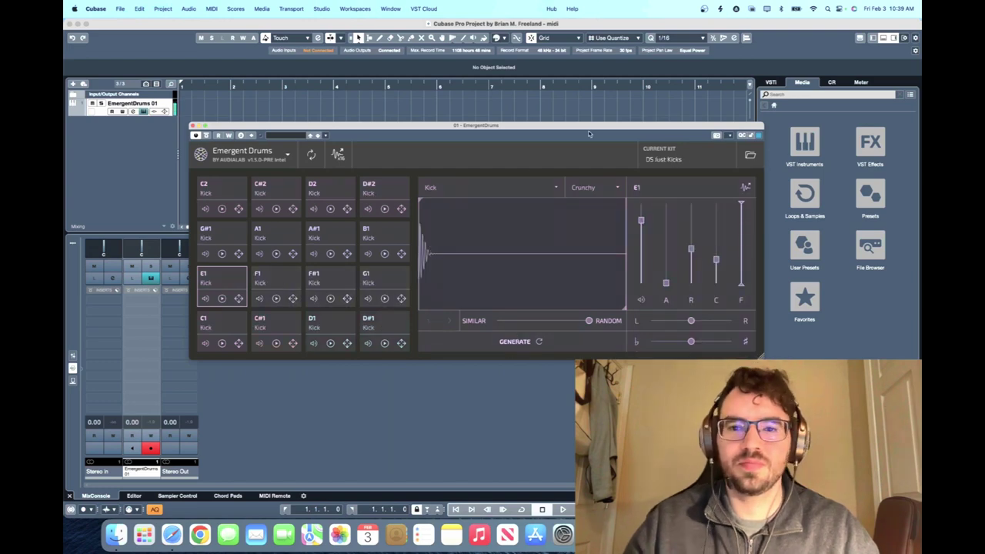
pyautogui.moveTo(591, 127); pyautogui.dragTo(579, 247)
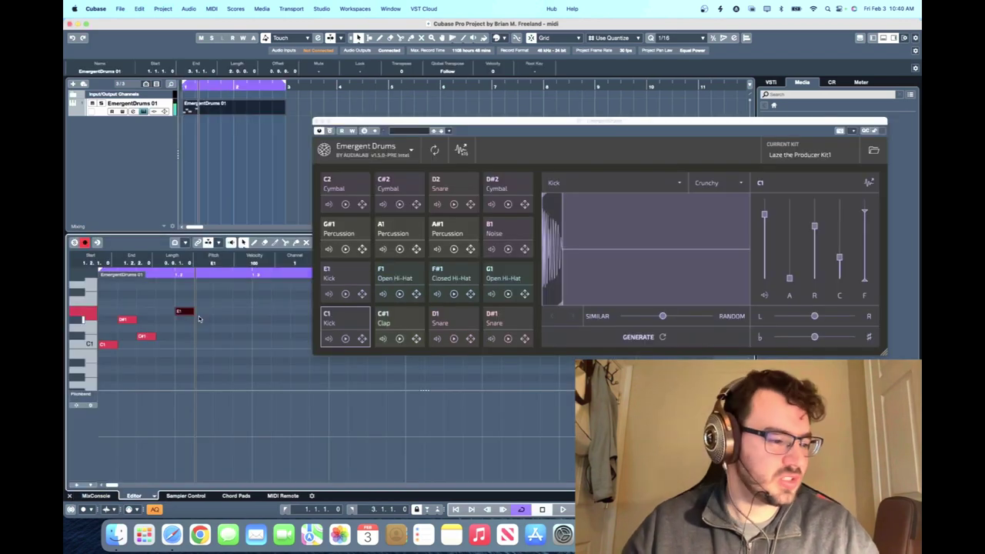
pyautogui.moveTo(548, 127); pyautogui.dragTo(541, 120)
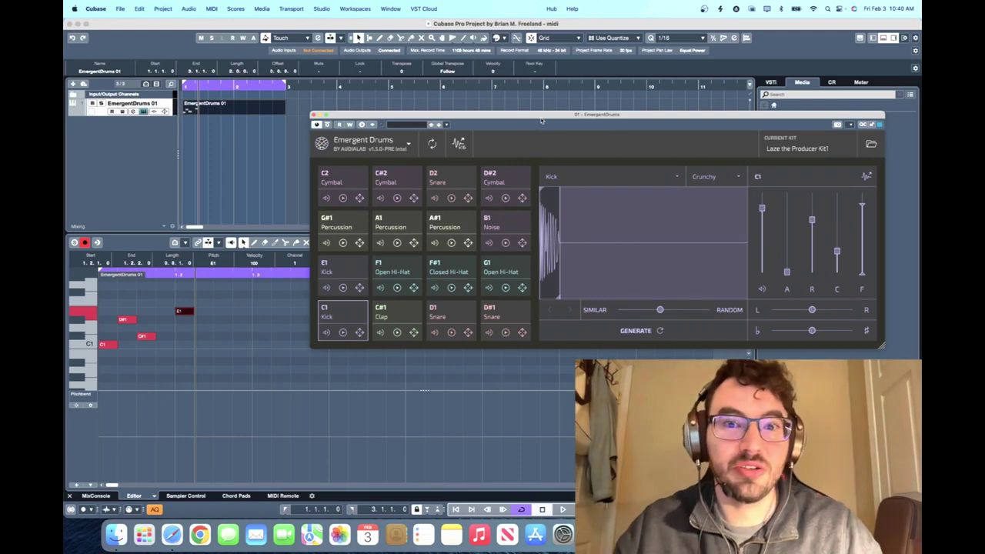
pyautogui.moveTo(541, 121); pyautogui.dragTo(528, 109)
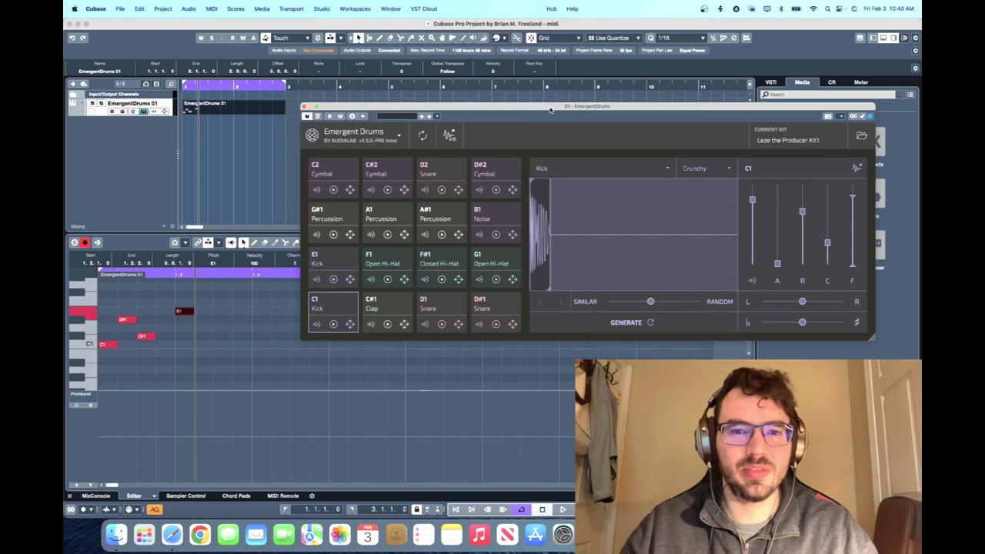
pyautogui.moveTo(550, 110); pyautogui.dragTo(543, 110)
# Step: Add F#1 closed hi-hat notes to the EmergentDrums 01 part in the key editor, starting at 1.1.1
pyautogui.click(262, 354)
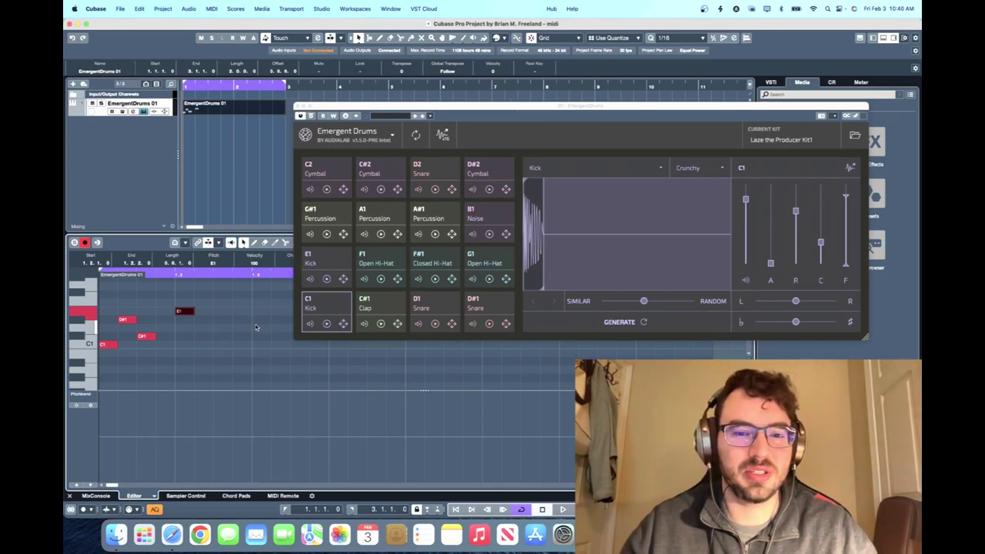
pyautogui.scroll(3, 158, 373)
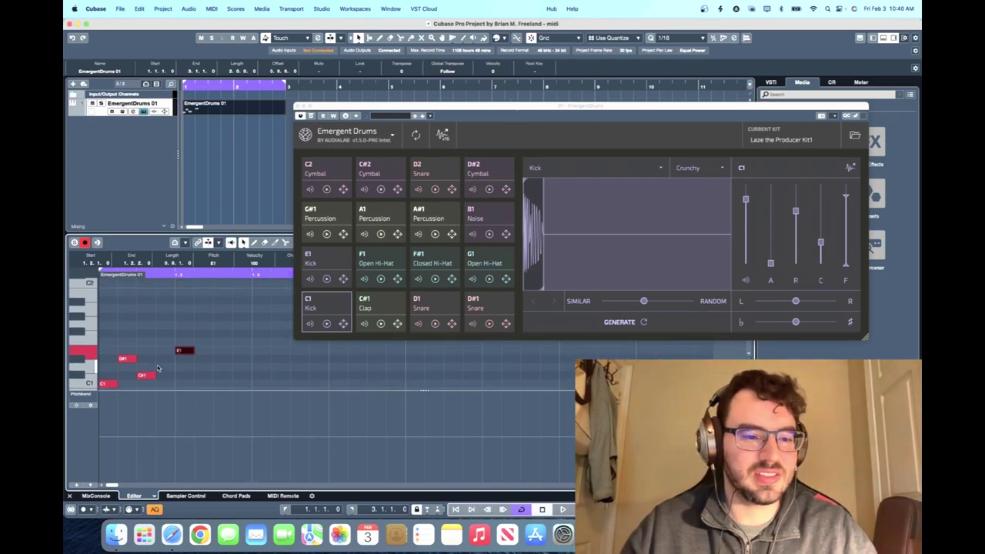
pyautogui.click(91, 326)
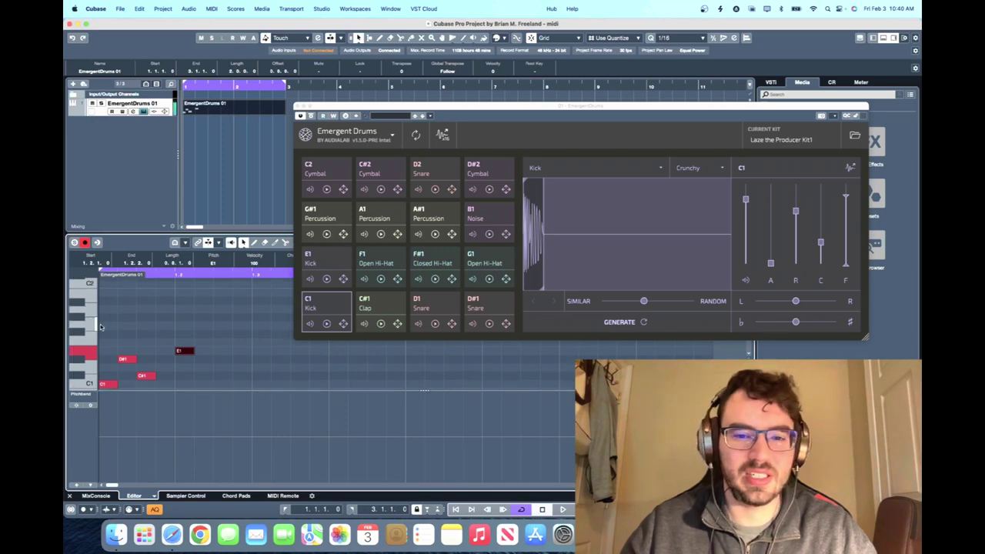
pyautogui.click(105, 333)
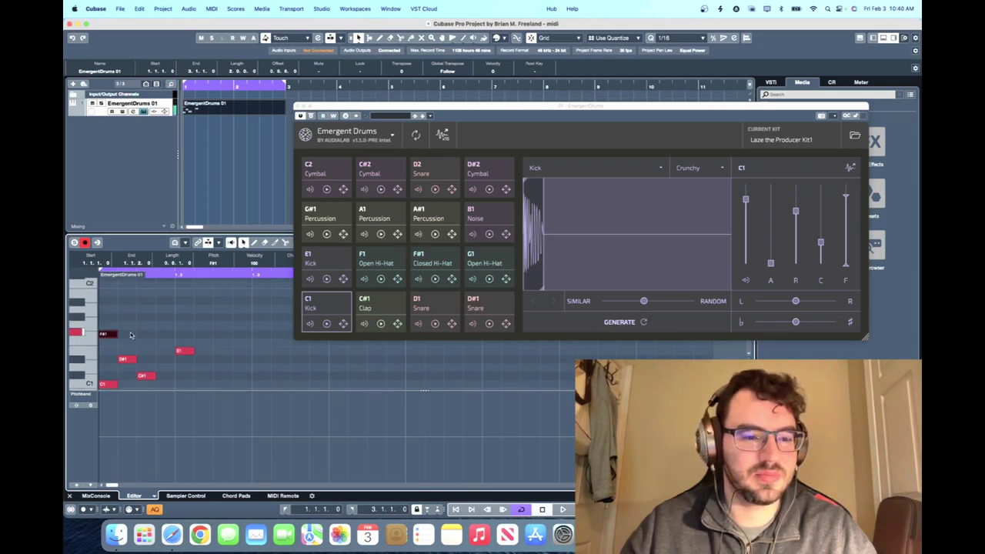
pyautogui.click(141, 333)
pyautogui.click(184, 334)
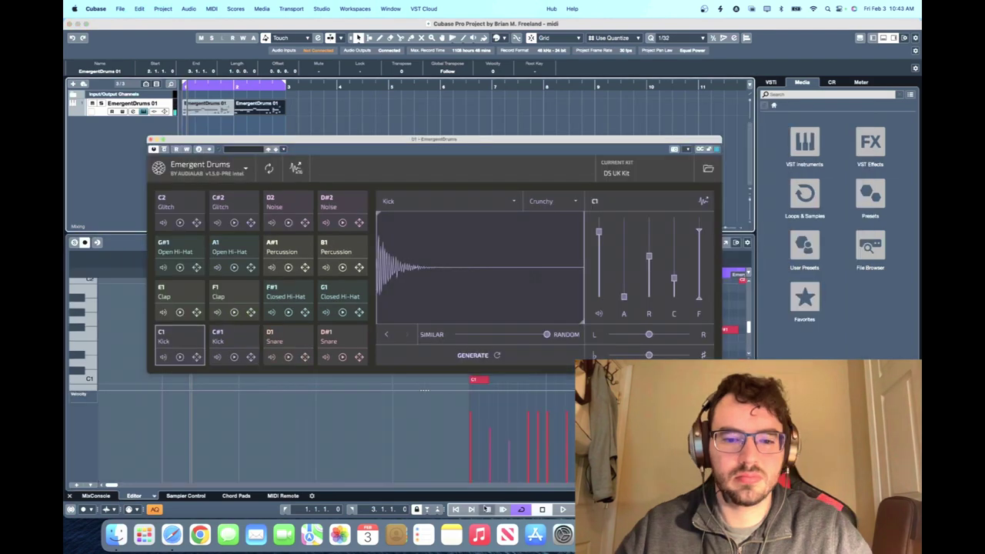
# Step: Play the drum pattern from the project start and load the DS Signature Kit
pyautogui.click(455, 510)
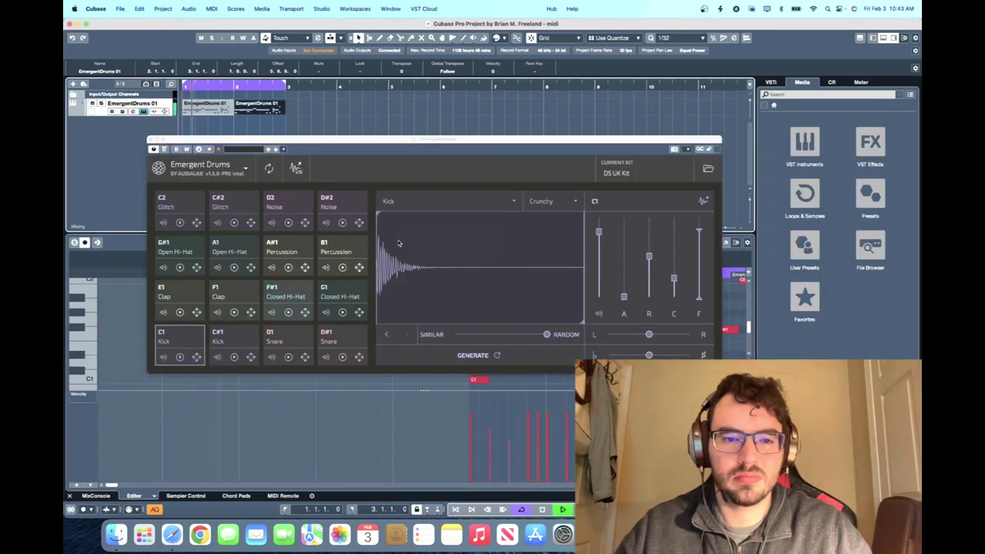
pyautogui.click(615, 172)
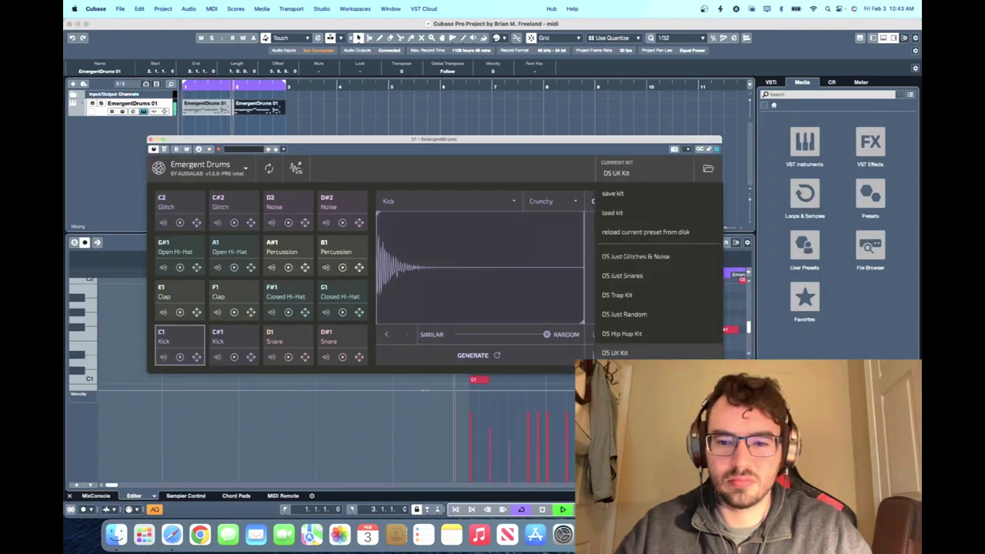
pyautogui.click(623, 371)
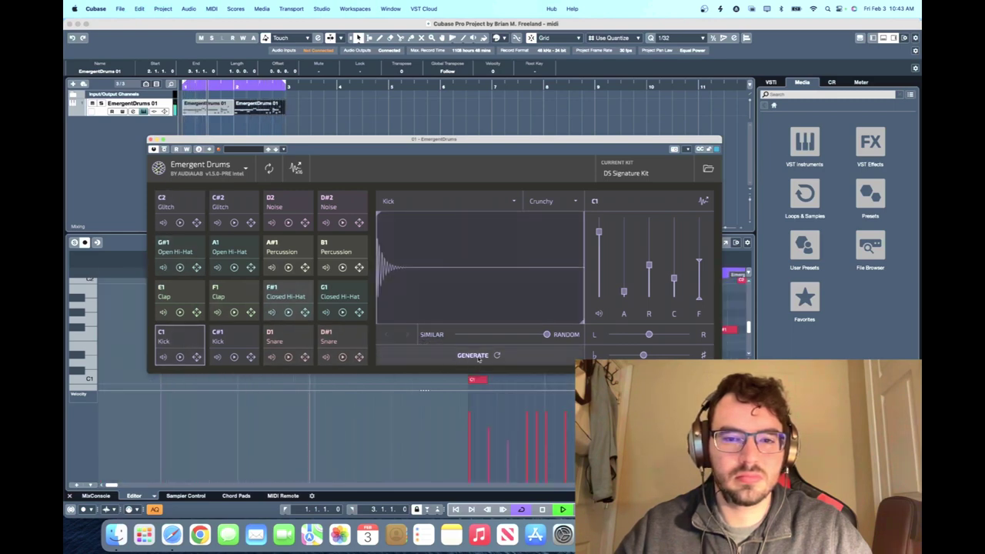
# Step: Switch the C1 pad to a Random sample with the Creamy model and lower its attack to the minimum
pyautogui.click(548, 201)
pyautogui.click(554, 243)
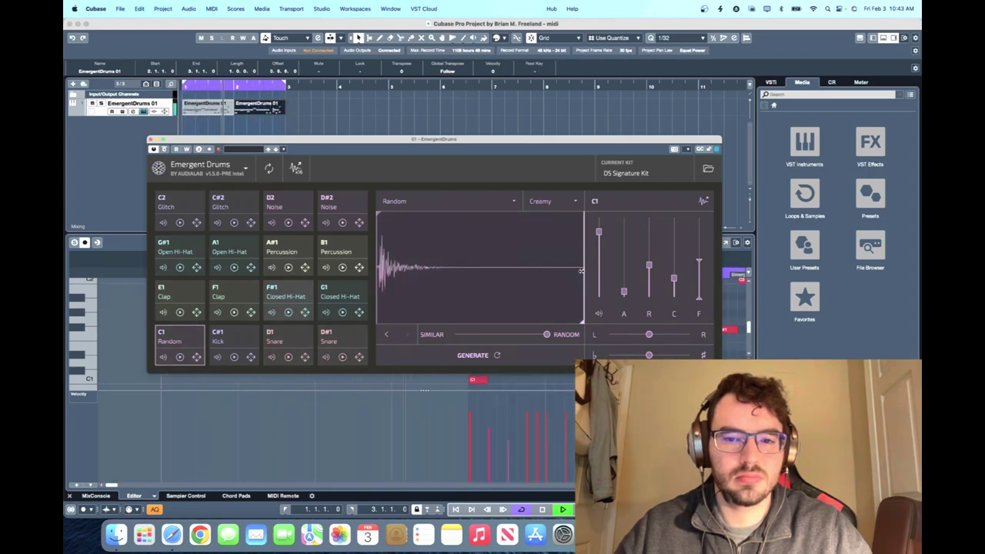
pyautogui.moveTo(624, 292); pyautogui.dragTo(624, 326)
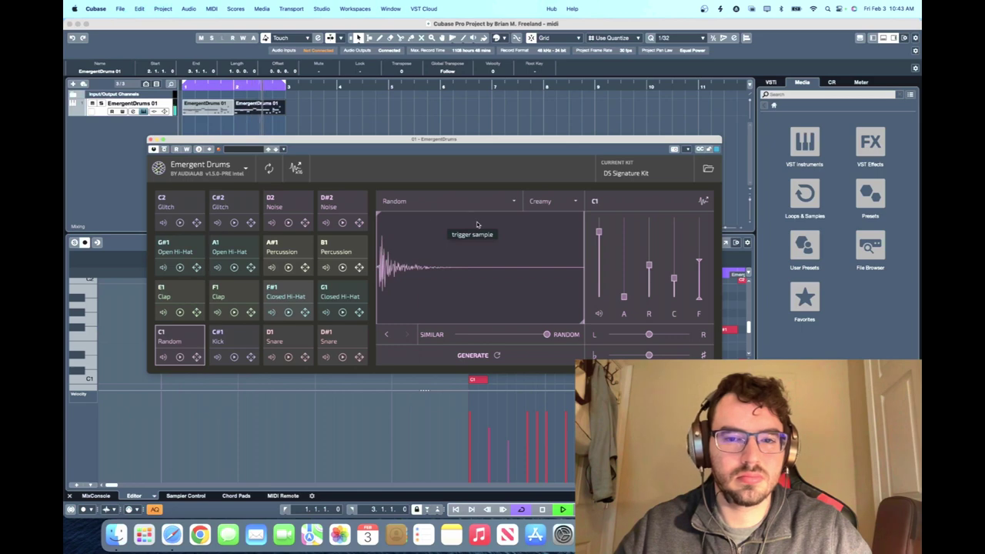
# Step: Load the DS Lo-fi Kit while the drum pattern keeps playing
pyautogui.click(645, 171)
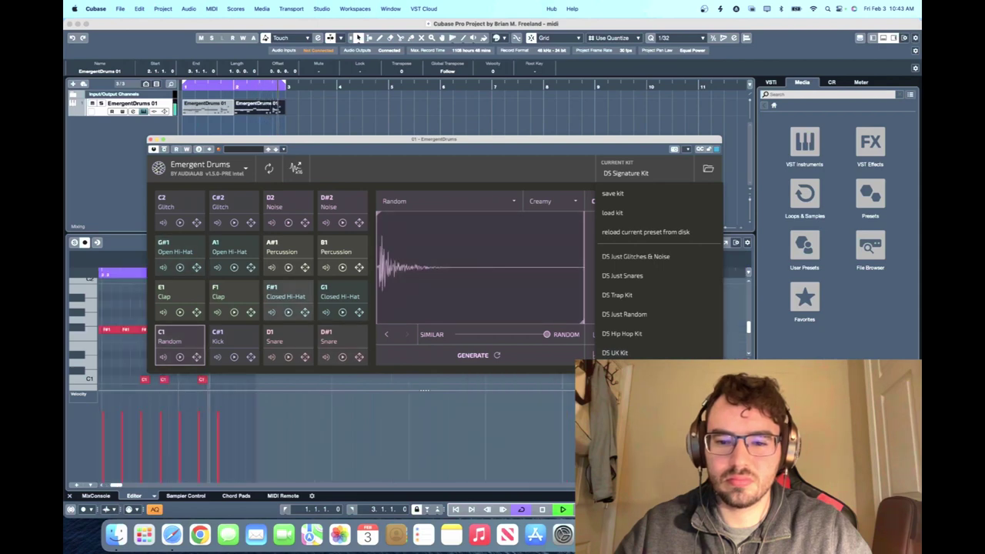
pyautogui.click(622, 372)
pyautogui.moveTo(461, 148); pyautogui.dragTo(467, 147)
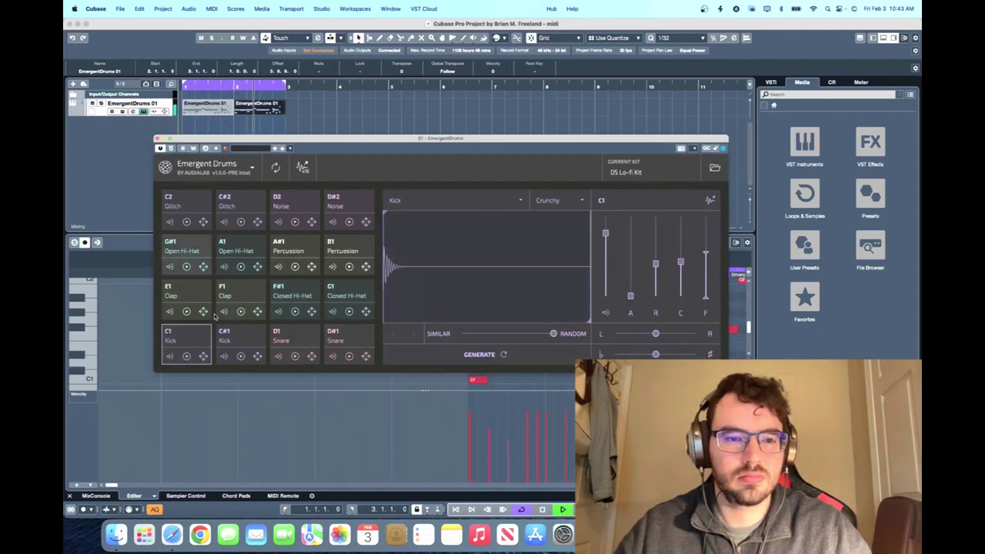
# Step: Switch the G#1 open hi-hat pad to the Creamy model and generate another Random sample for it
pyautogui.click(195, 252)
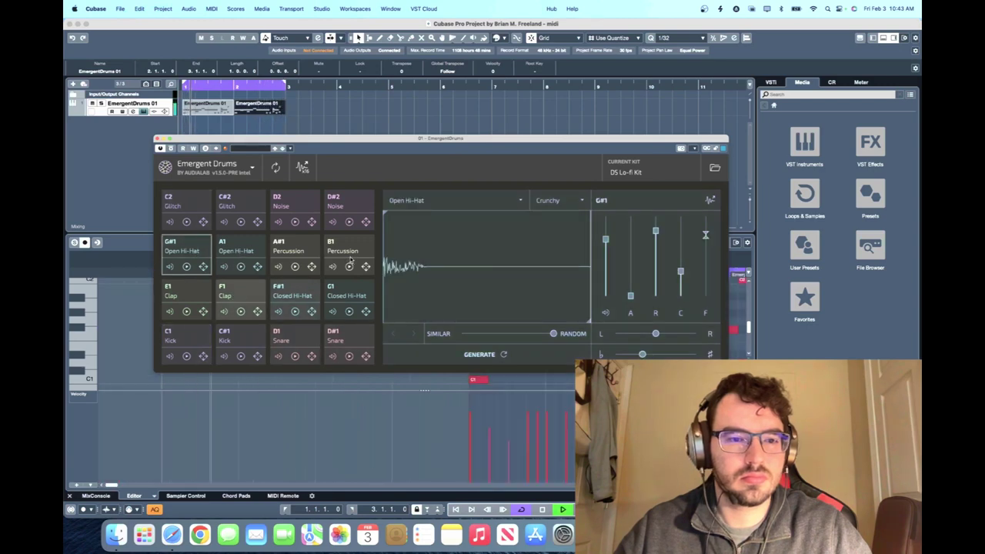
pyautogui.click(480, 354)
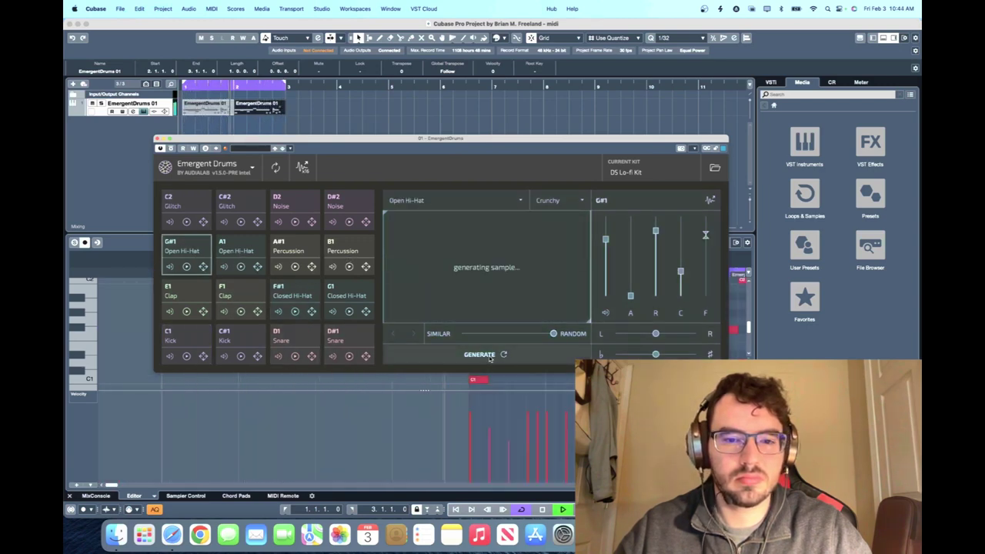
pyautogui.click(553, 201)
pyautogui.click(554, 241)
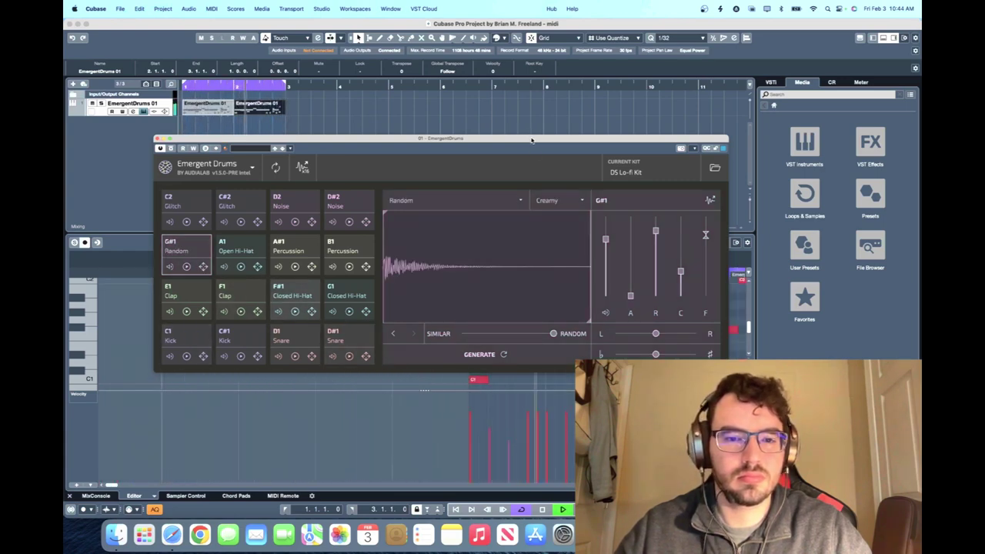
pyautogui.click(497, 354)
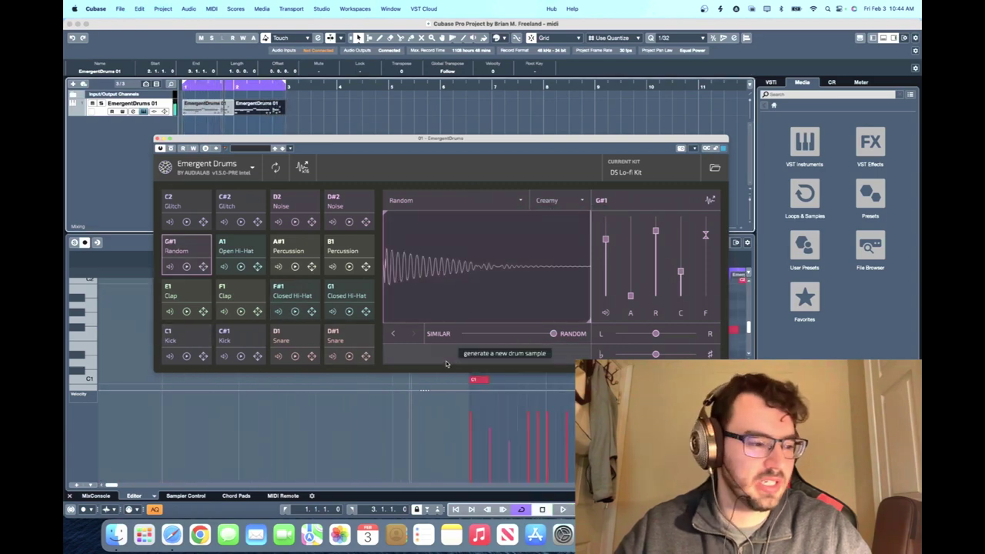
# Step: Load the DS Trap Kit and switch its D1 snare pad to a Random sample with the Creamy model
pyautogui.click(625, 172)
pyautogui.click(642, 323)
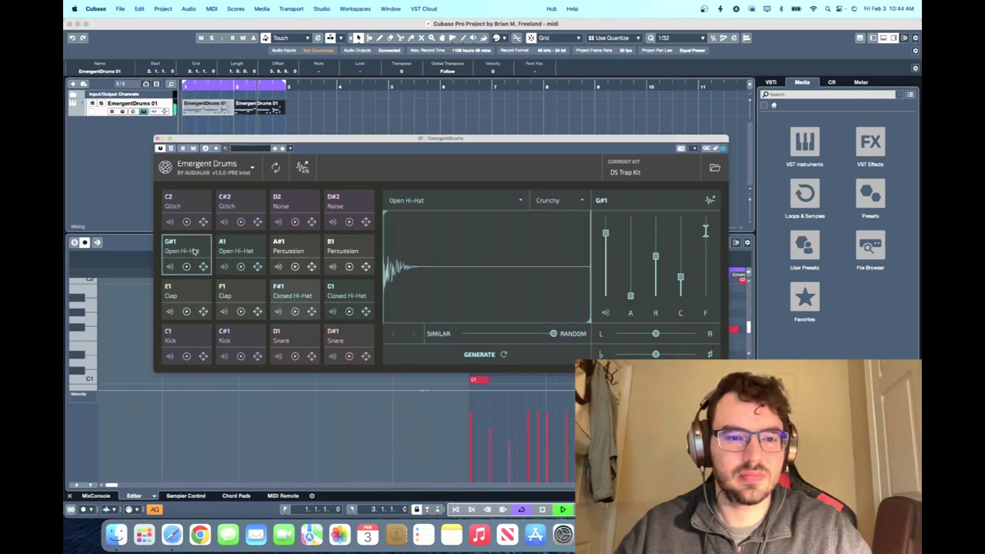
pyautogui.click(291, 339)
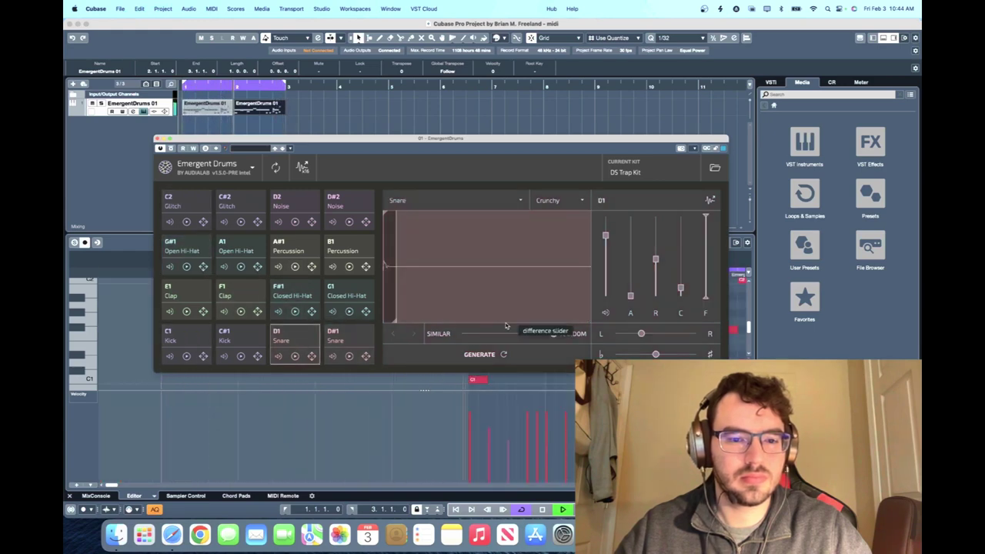
pyautogui.click(567, 202)
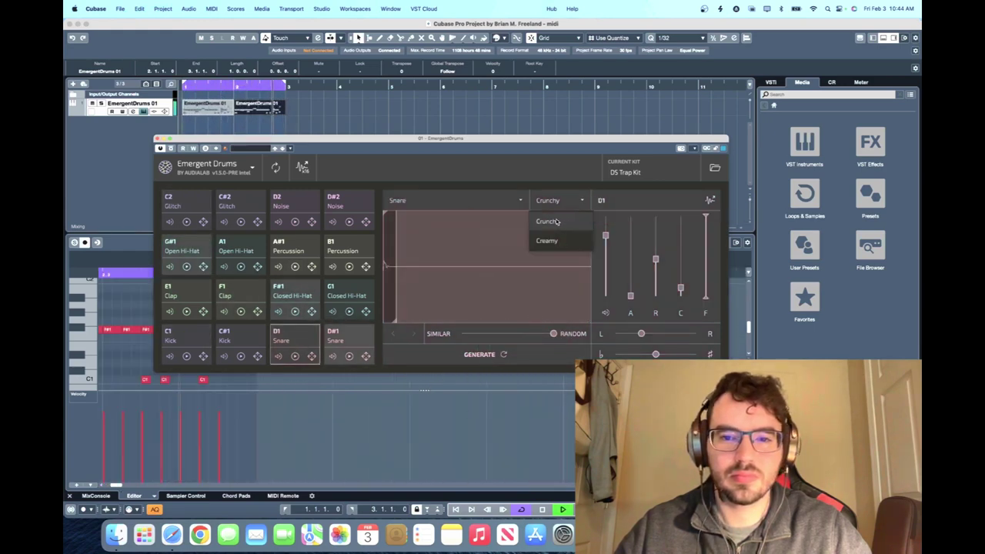
pyautogui.click(552, 223)
pyautogui.click(580, 199)
pyautogui.click(546, 245)
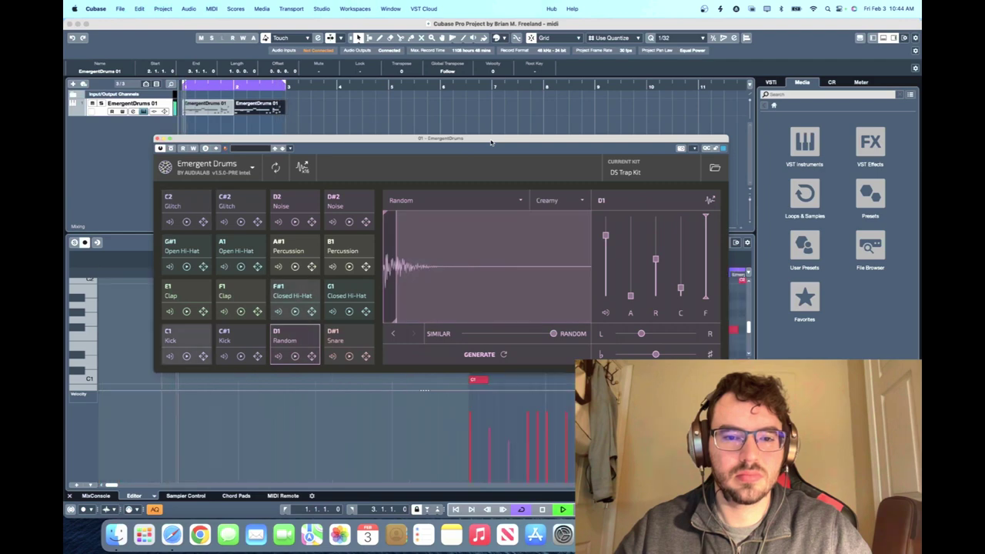
# Step: Stop and restart the looped playback to hear the DS Trap Kit pattern, ending with playback stopped
pyautogui.press('space')
pyautogui.press('space')
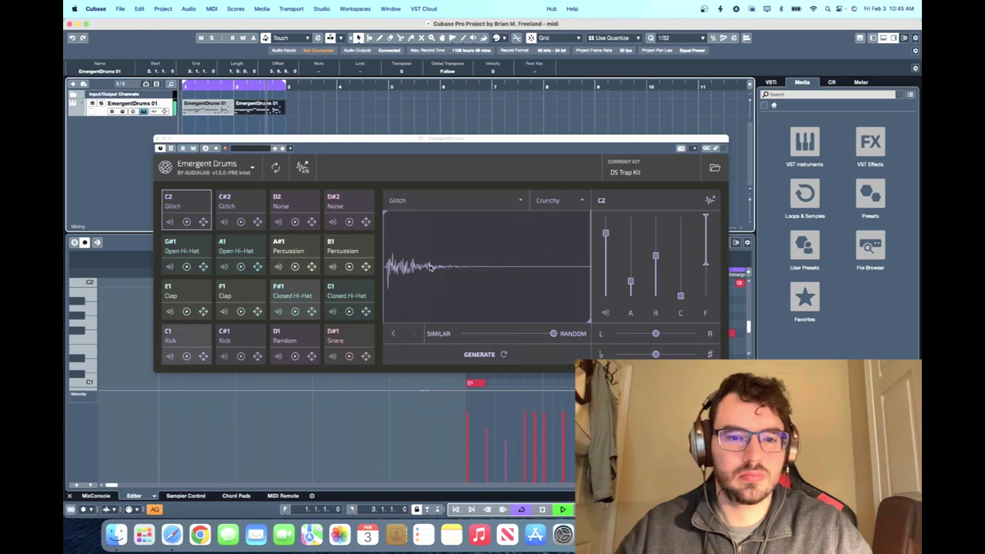
pyautogui.press('space')
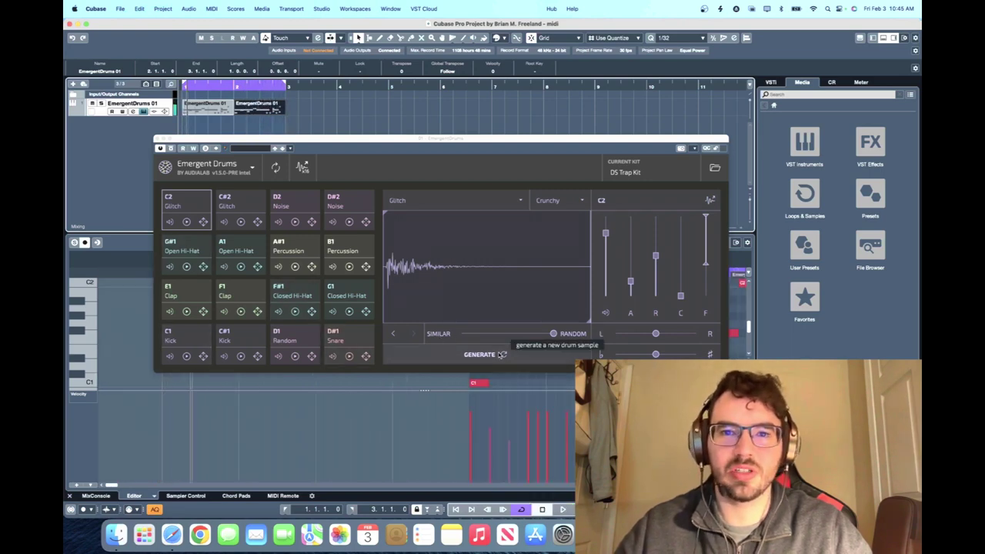
# Step: Switch the C2 glitch pad to a Random sample with the Creamy model
pyautogui.click(559, 200)
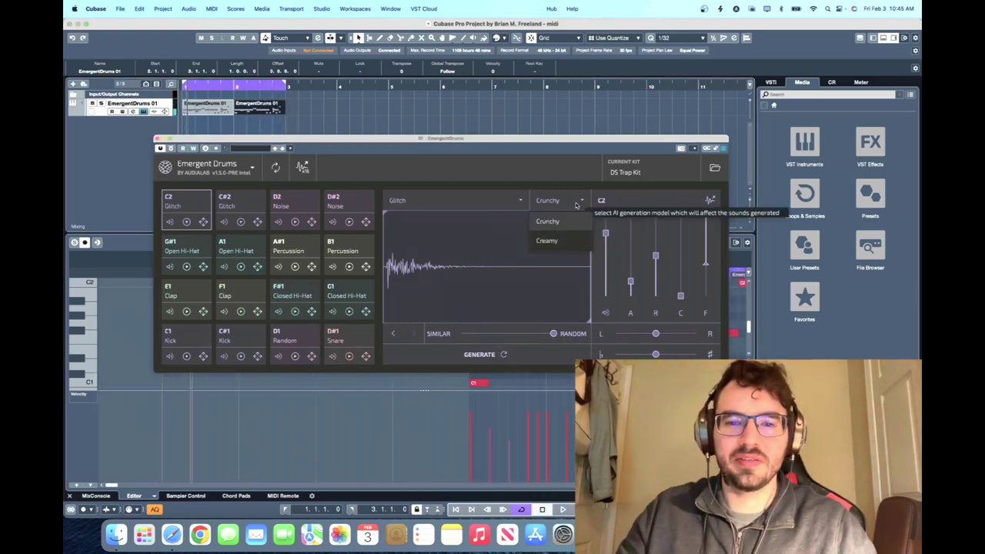
pyautogui.click(558, 243)
pyautogui.moveTo(322, 141); pyautogui.dragTo(305, 141)
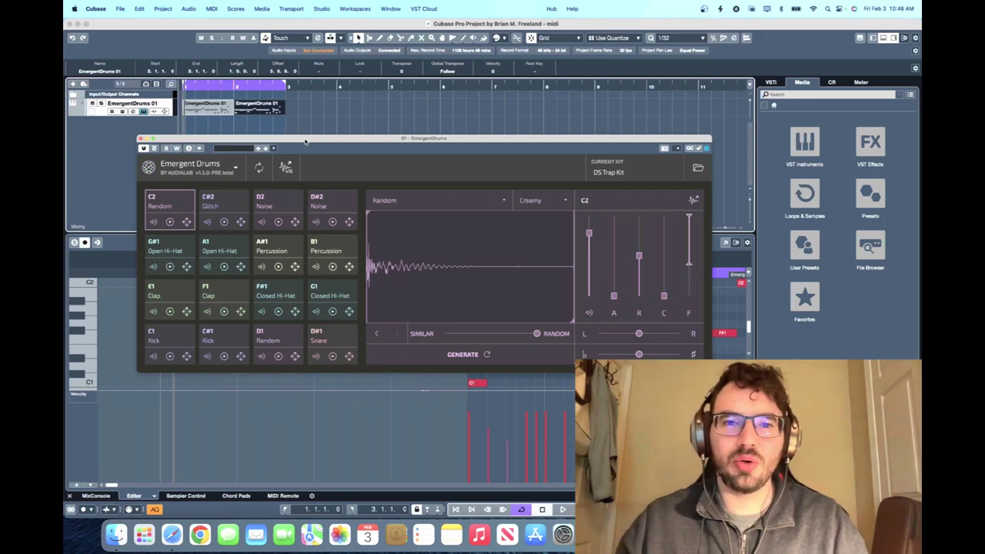
pyautogui.moveTo(306, 141); pyautogui.dragTo(306, 139)
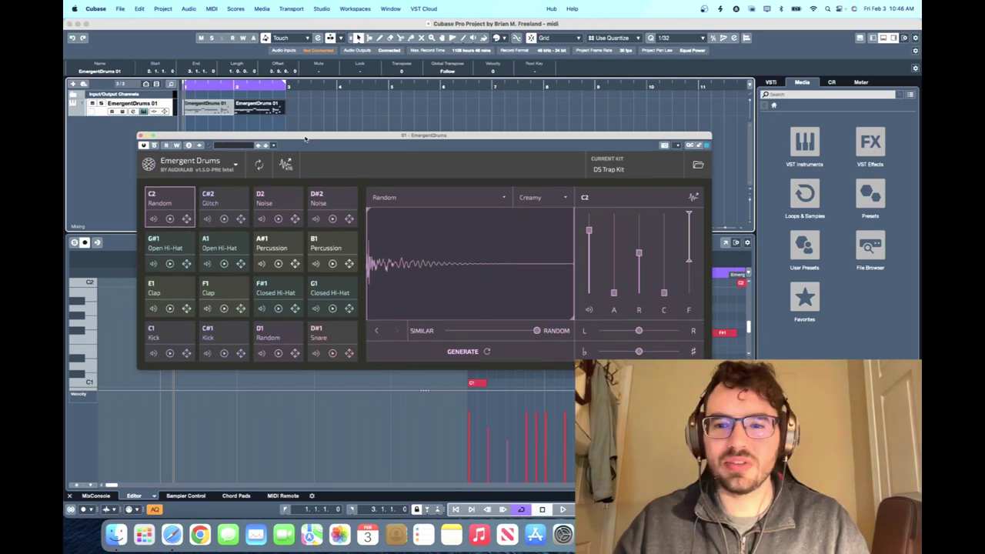